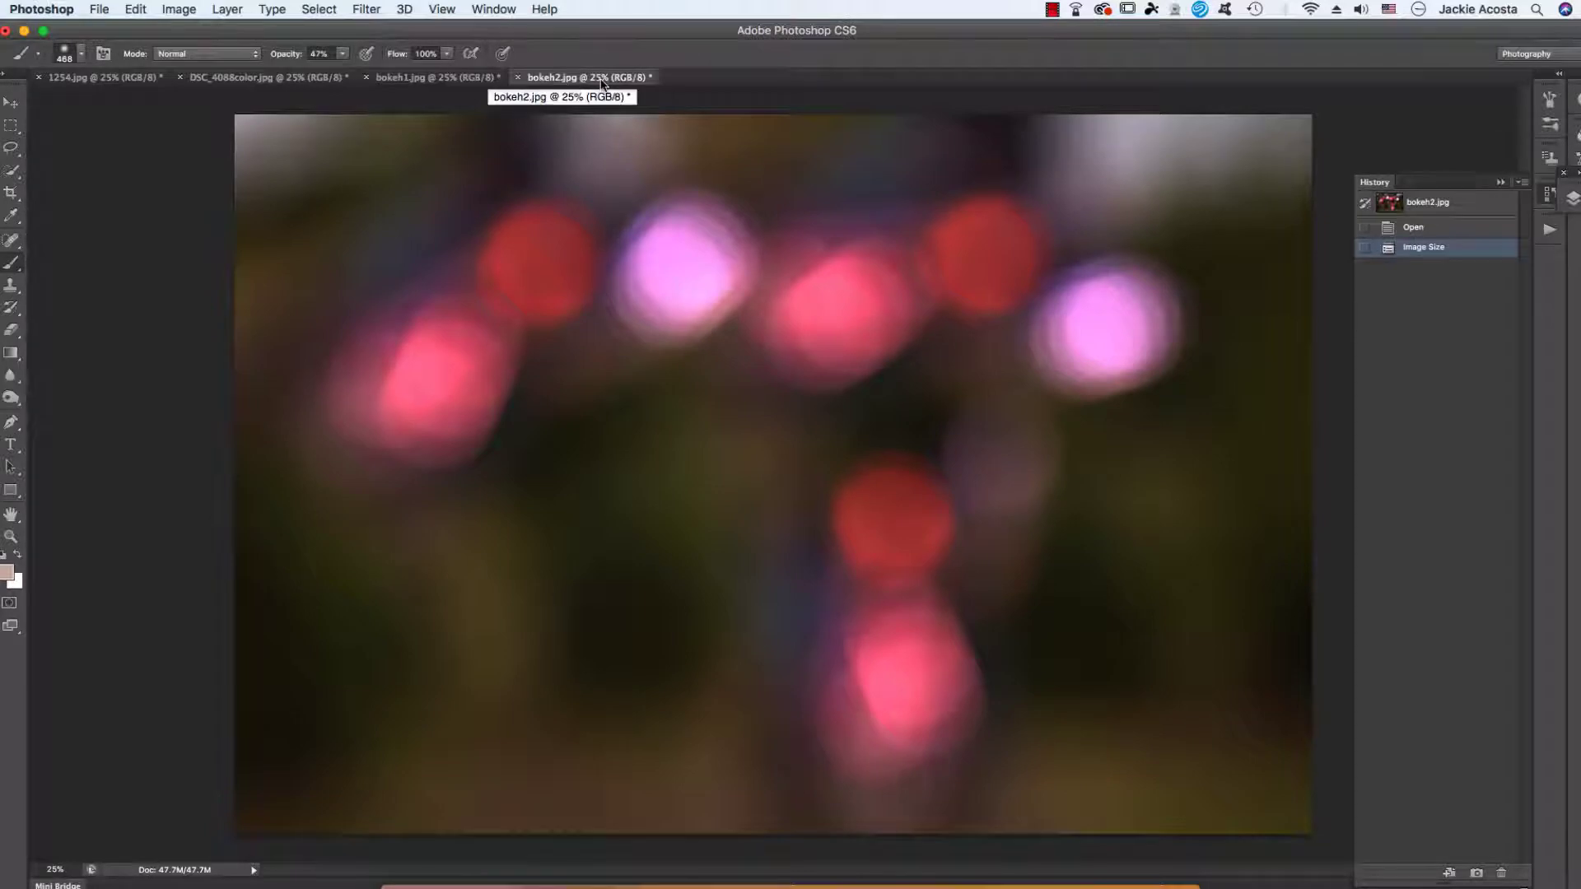
Step: Review the bokeh1, bokeh2 and portrait documents, pick the Move tool, and return to bokeh1.jpg
left_click(447, 78)
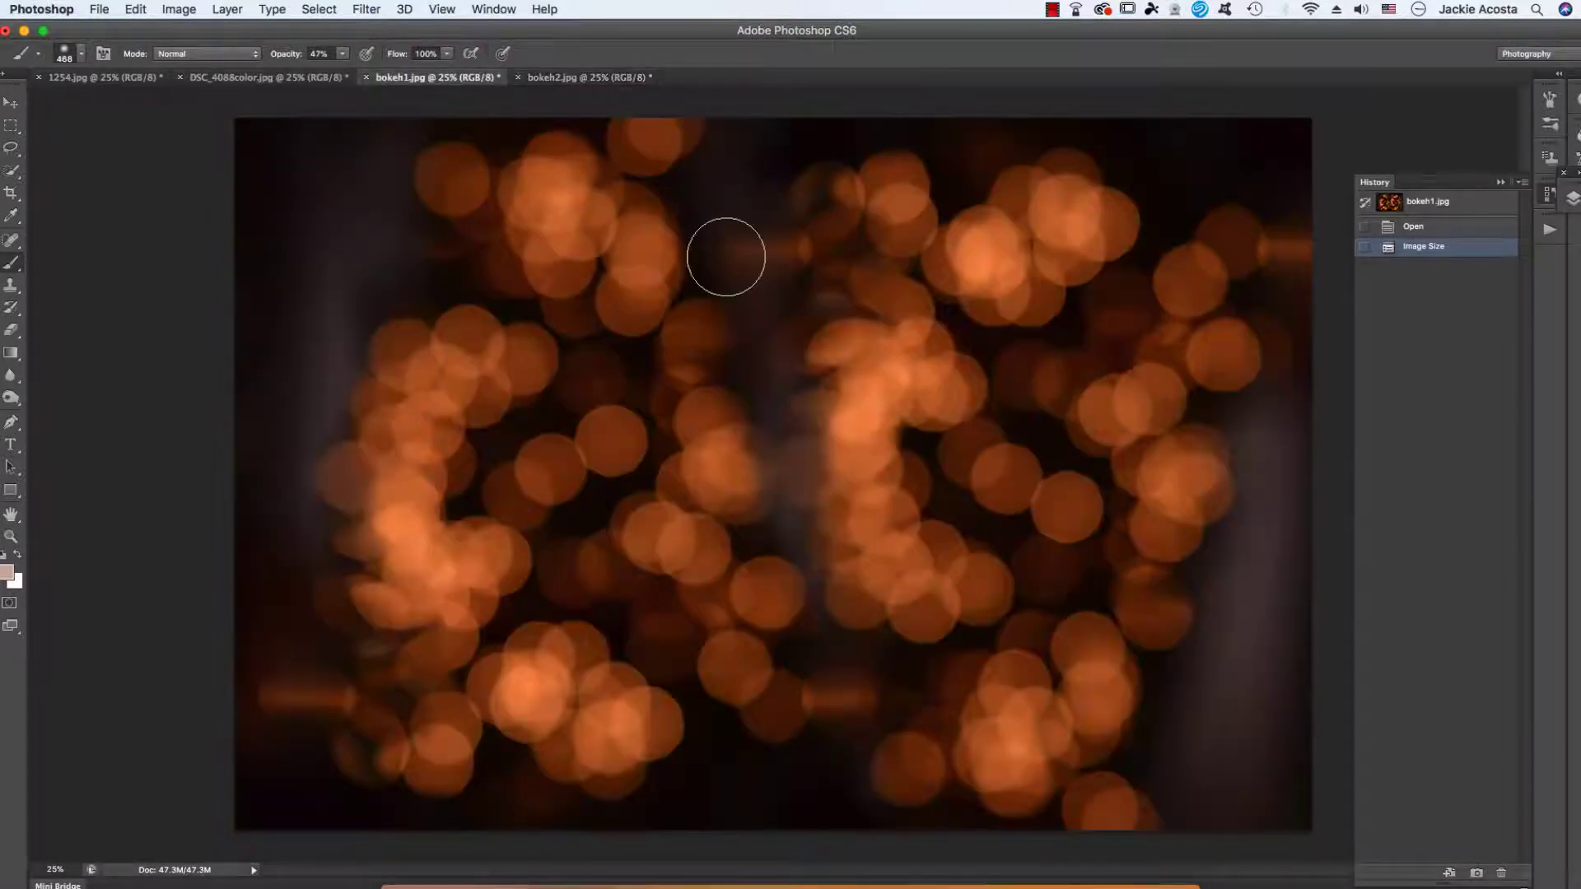
left_click(584, 79)
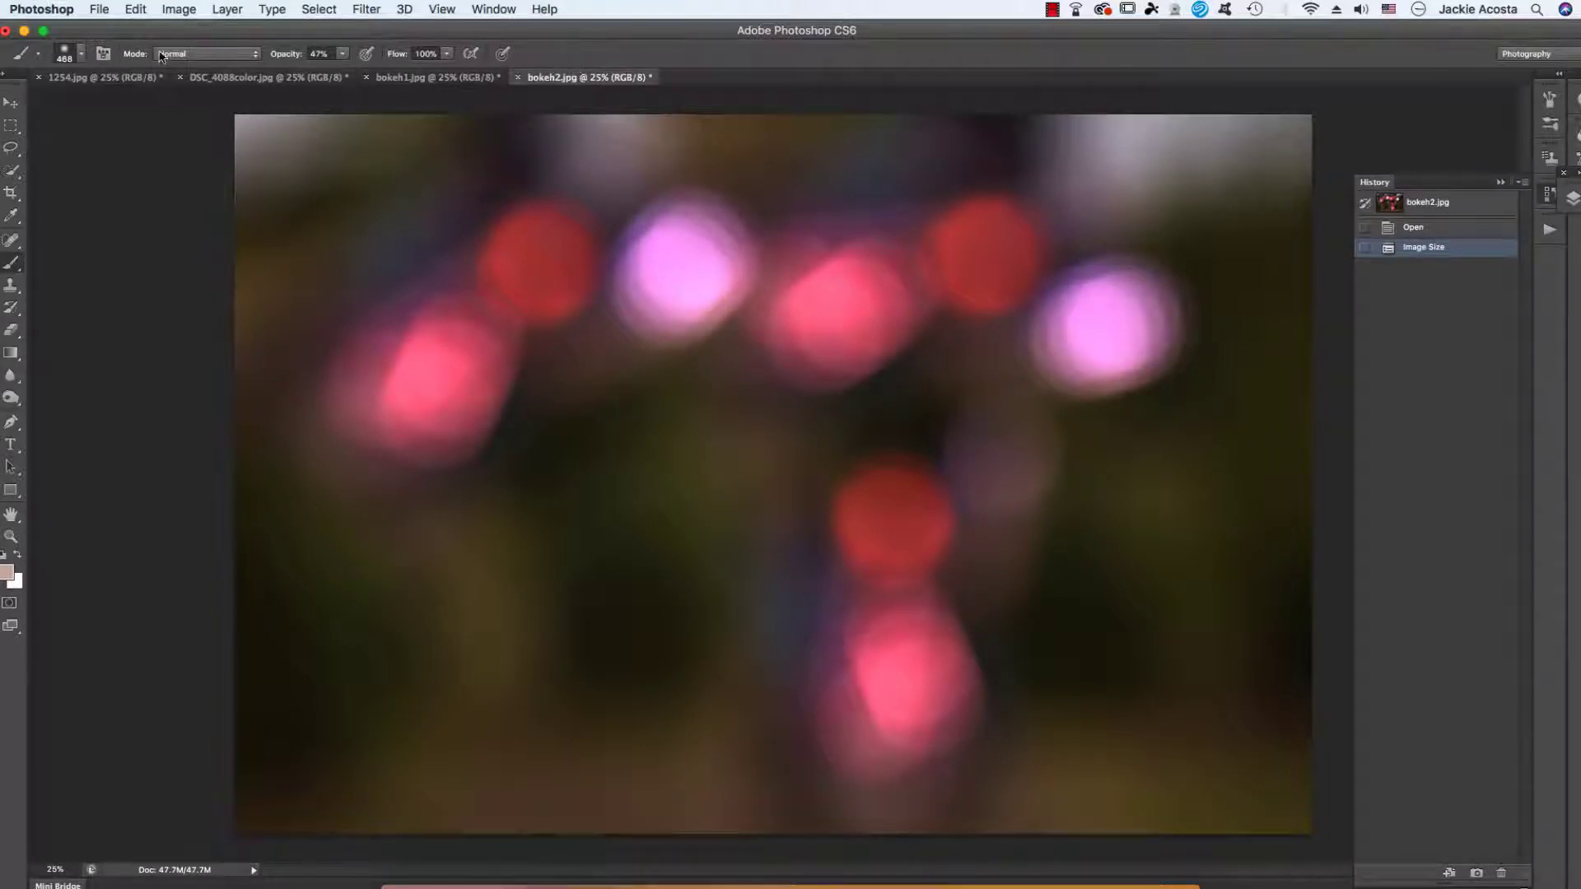
left_click(226, 79)
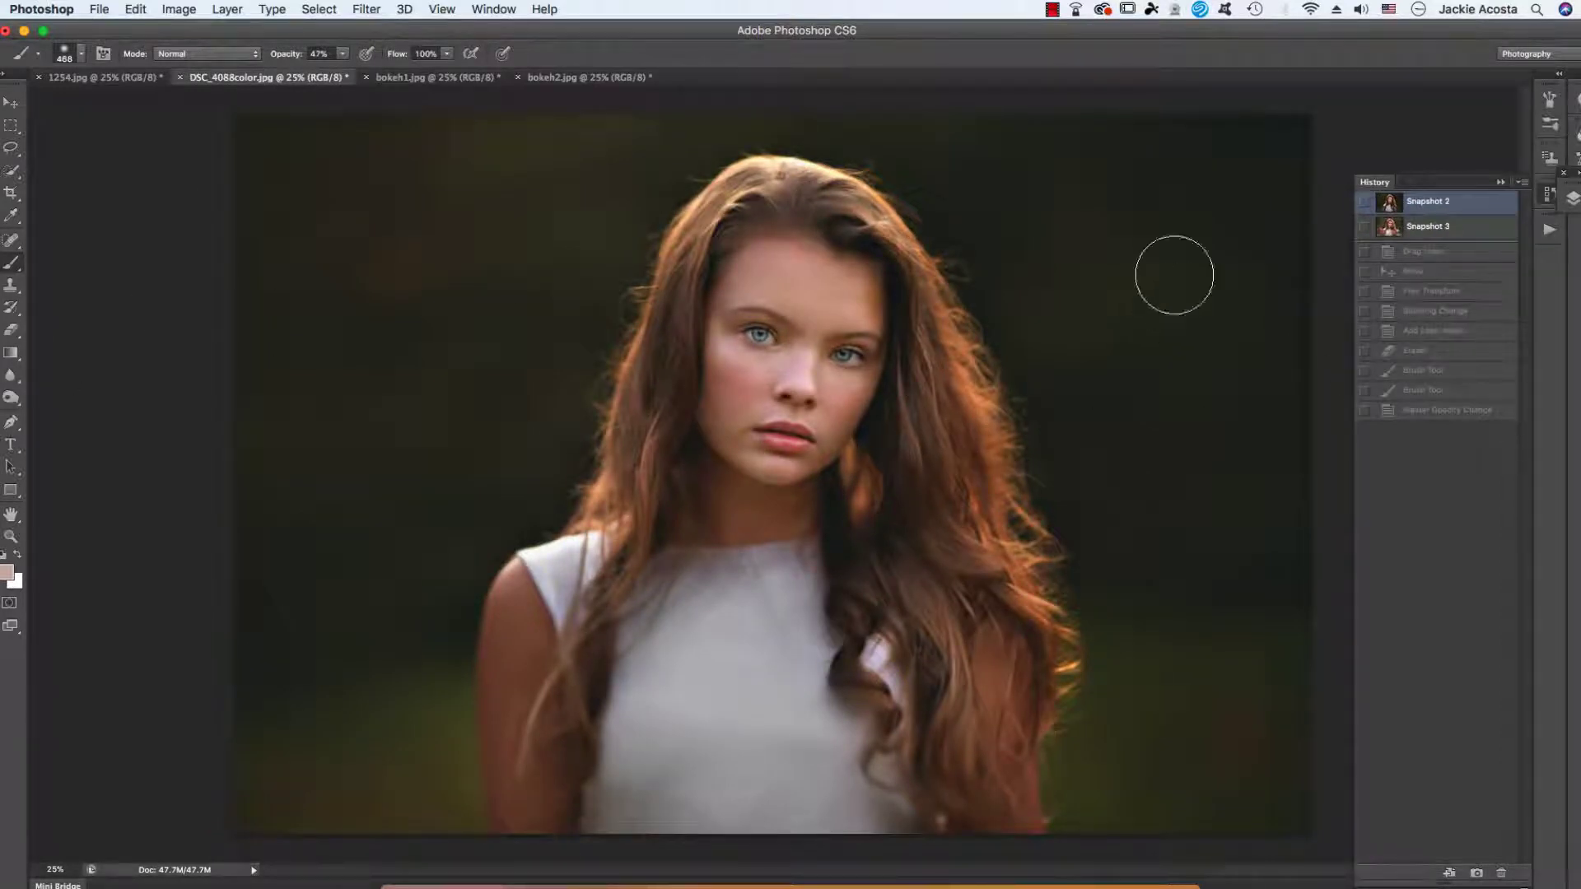
left_click(10, 107)
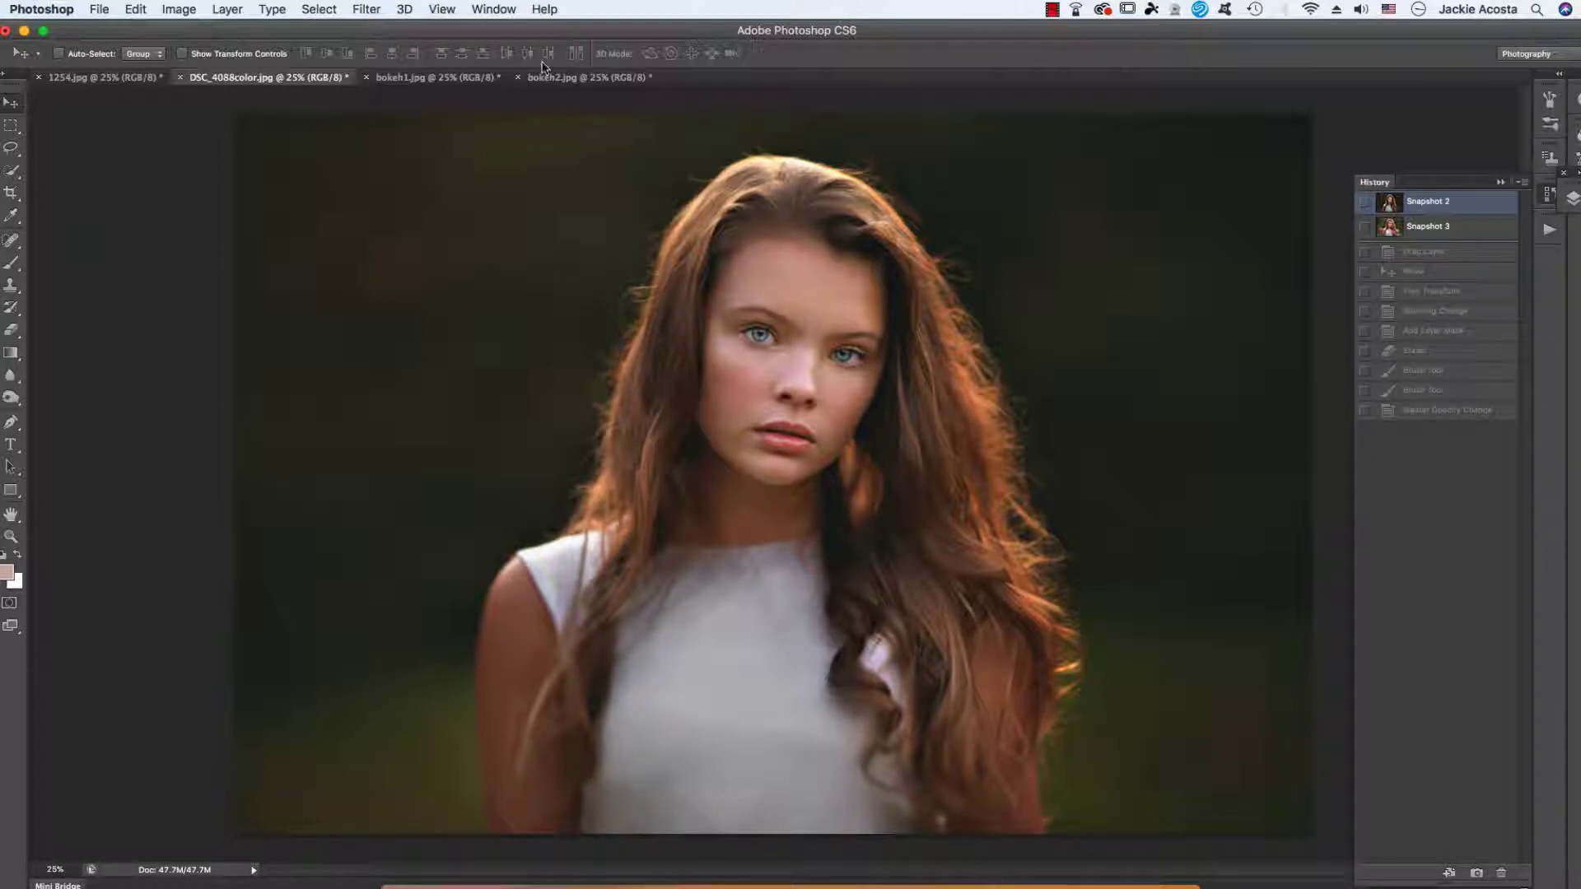
Step: Pull the pink bokeh2.jpg photo out into a floating window
left_click(432, 79)
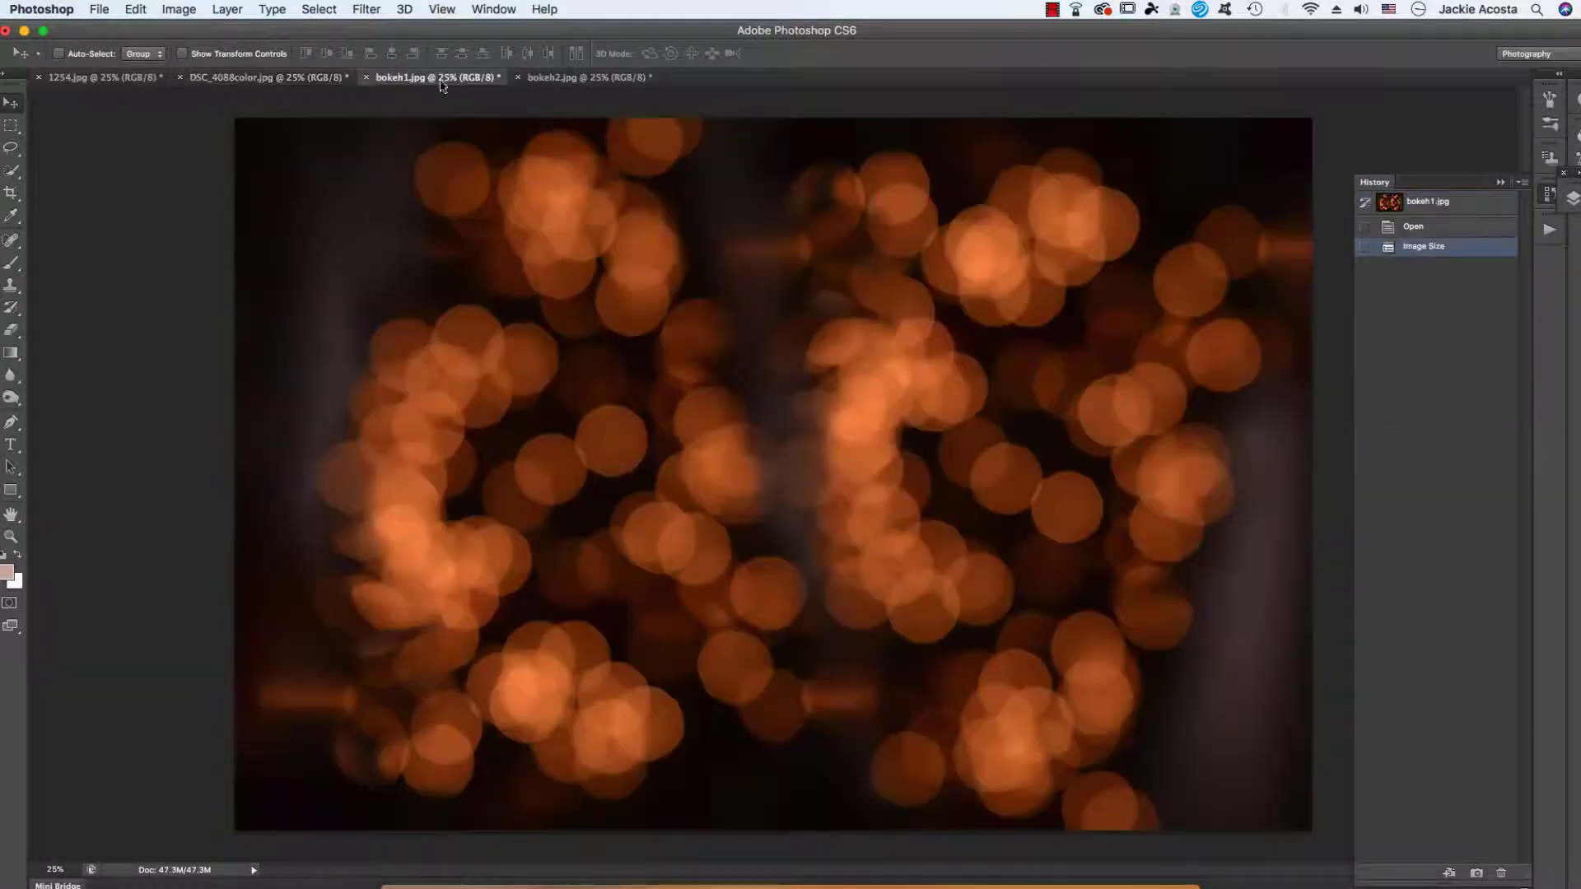
key("ctrl+Tab")
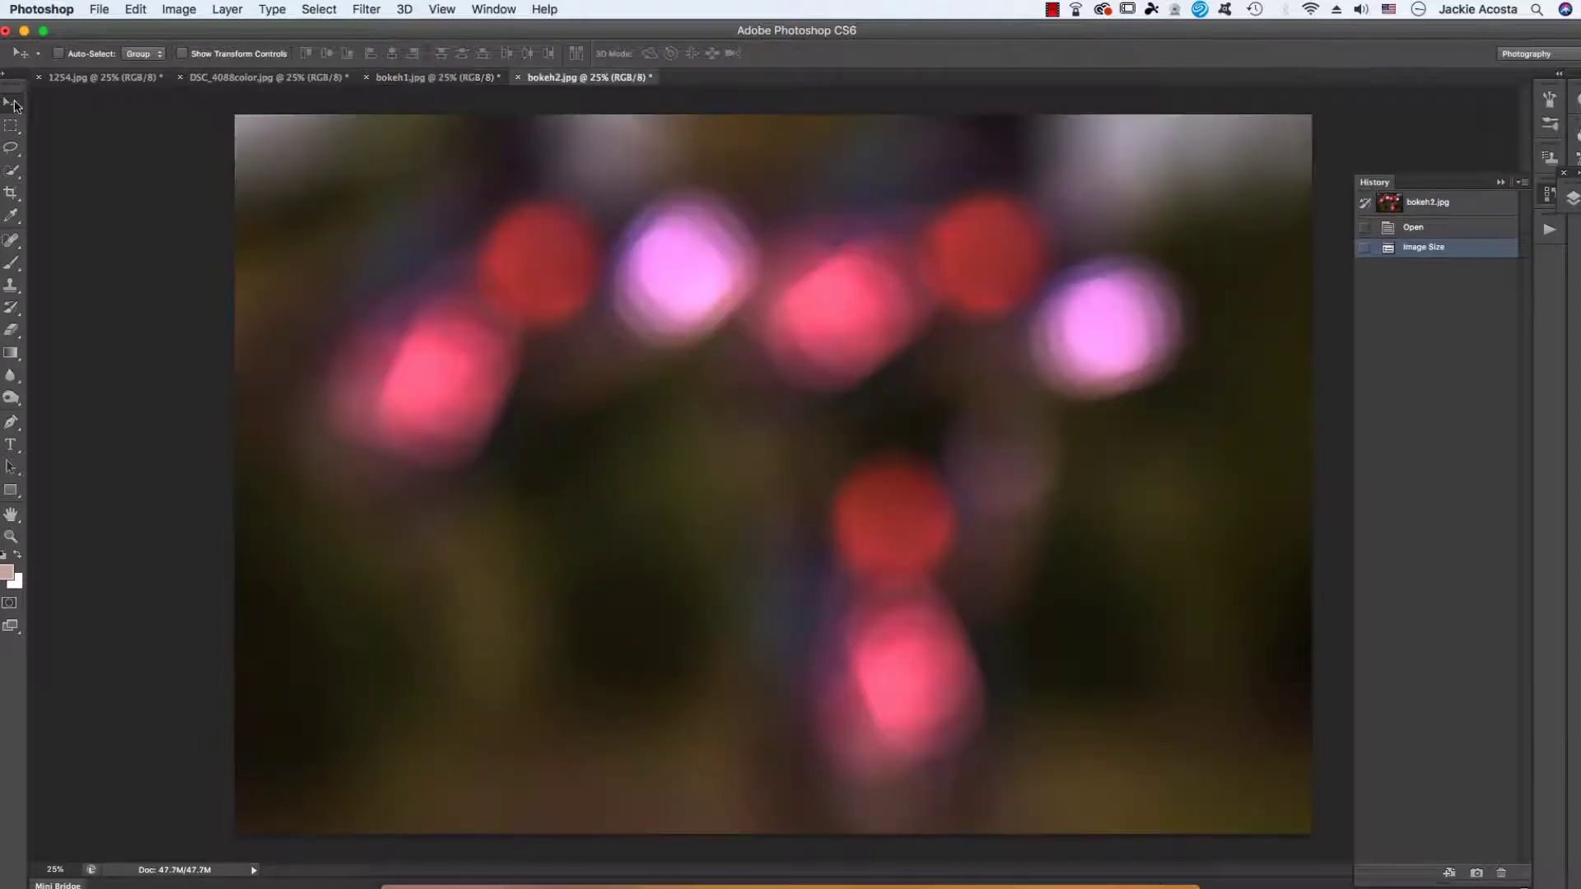
mouse_move(605, 78)
left_mouse_down()
mouse_move(664, 163)
mouse_move(936, 427)
left_mouse_up()
Step: Drag the pink bokeh image onto the portrait as Layer 1, covering the whole canvas
left_click(228, 77)
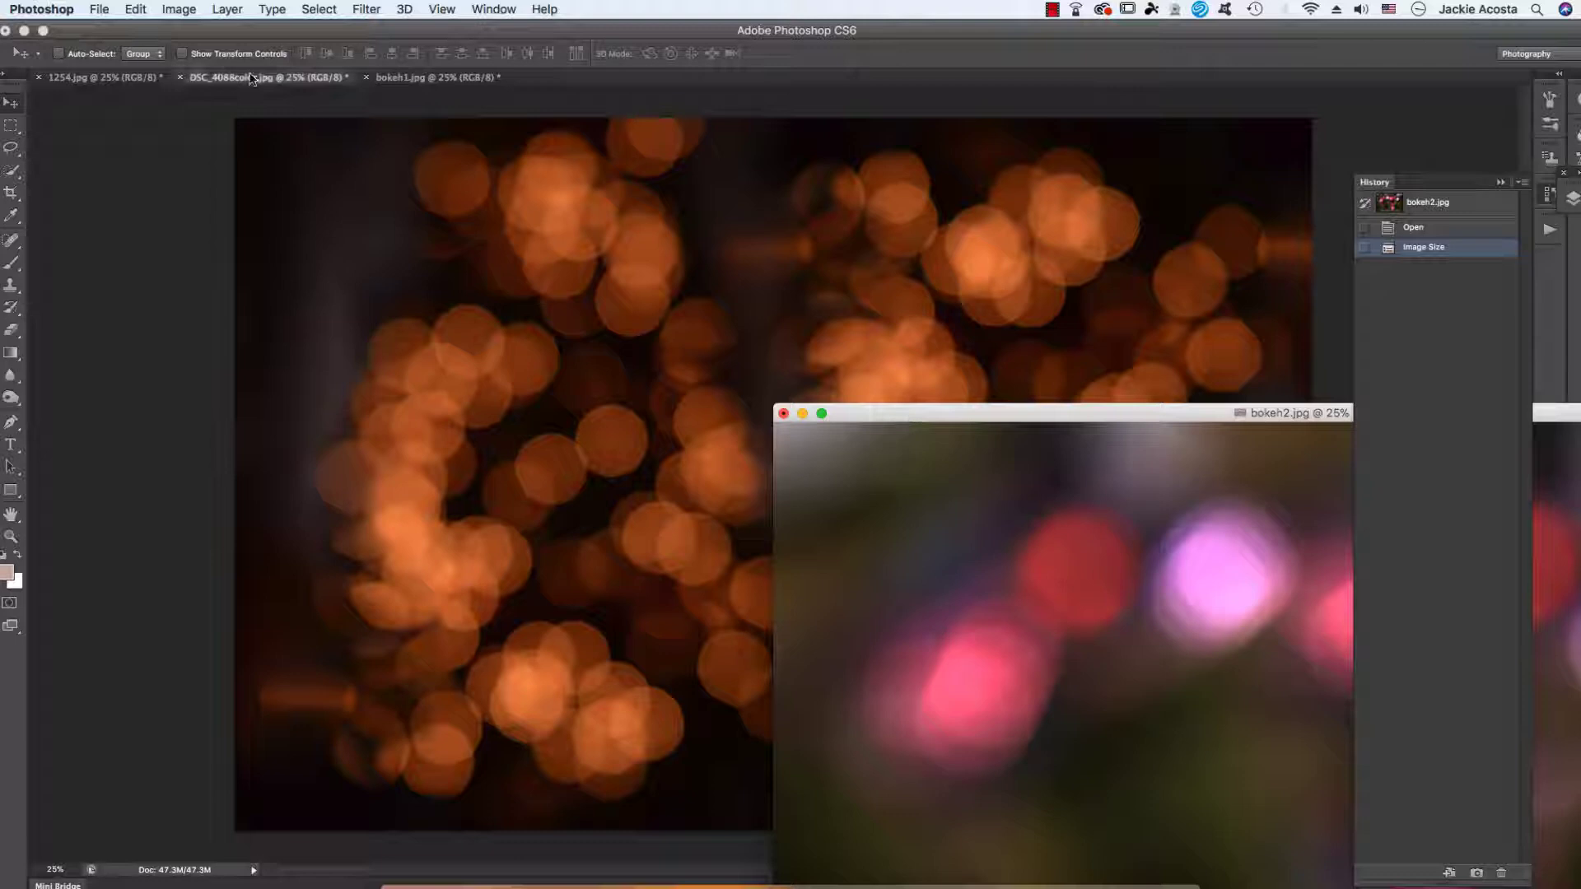
left_click(1213, 560)
left_click_drag(1212, 560, 568, 335)
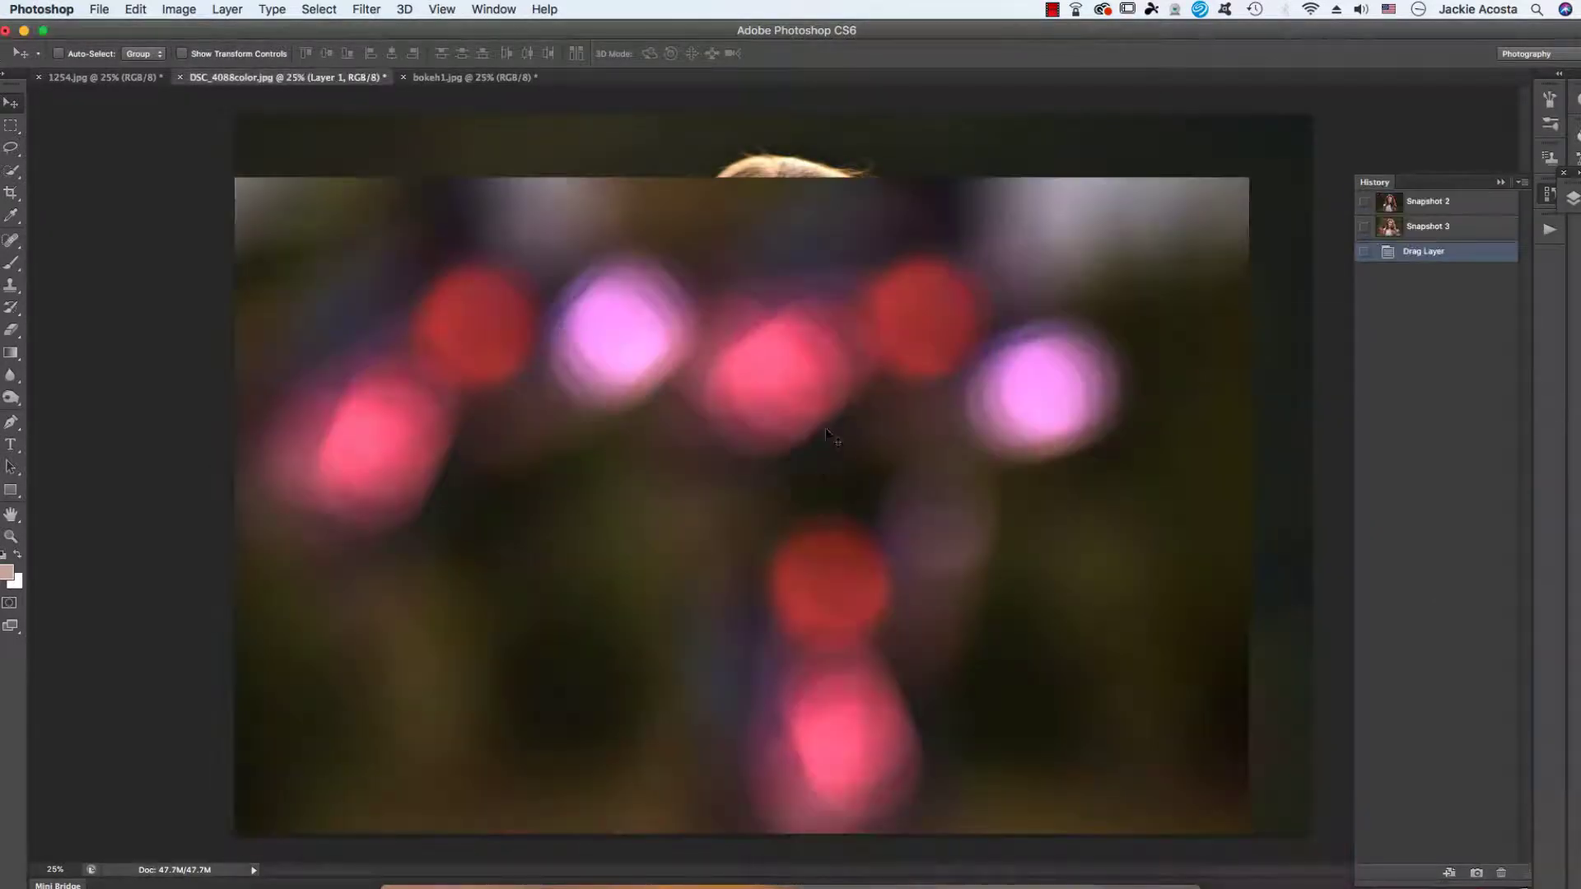
left_click_drag(827, 433, 895, 410)
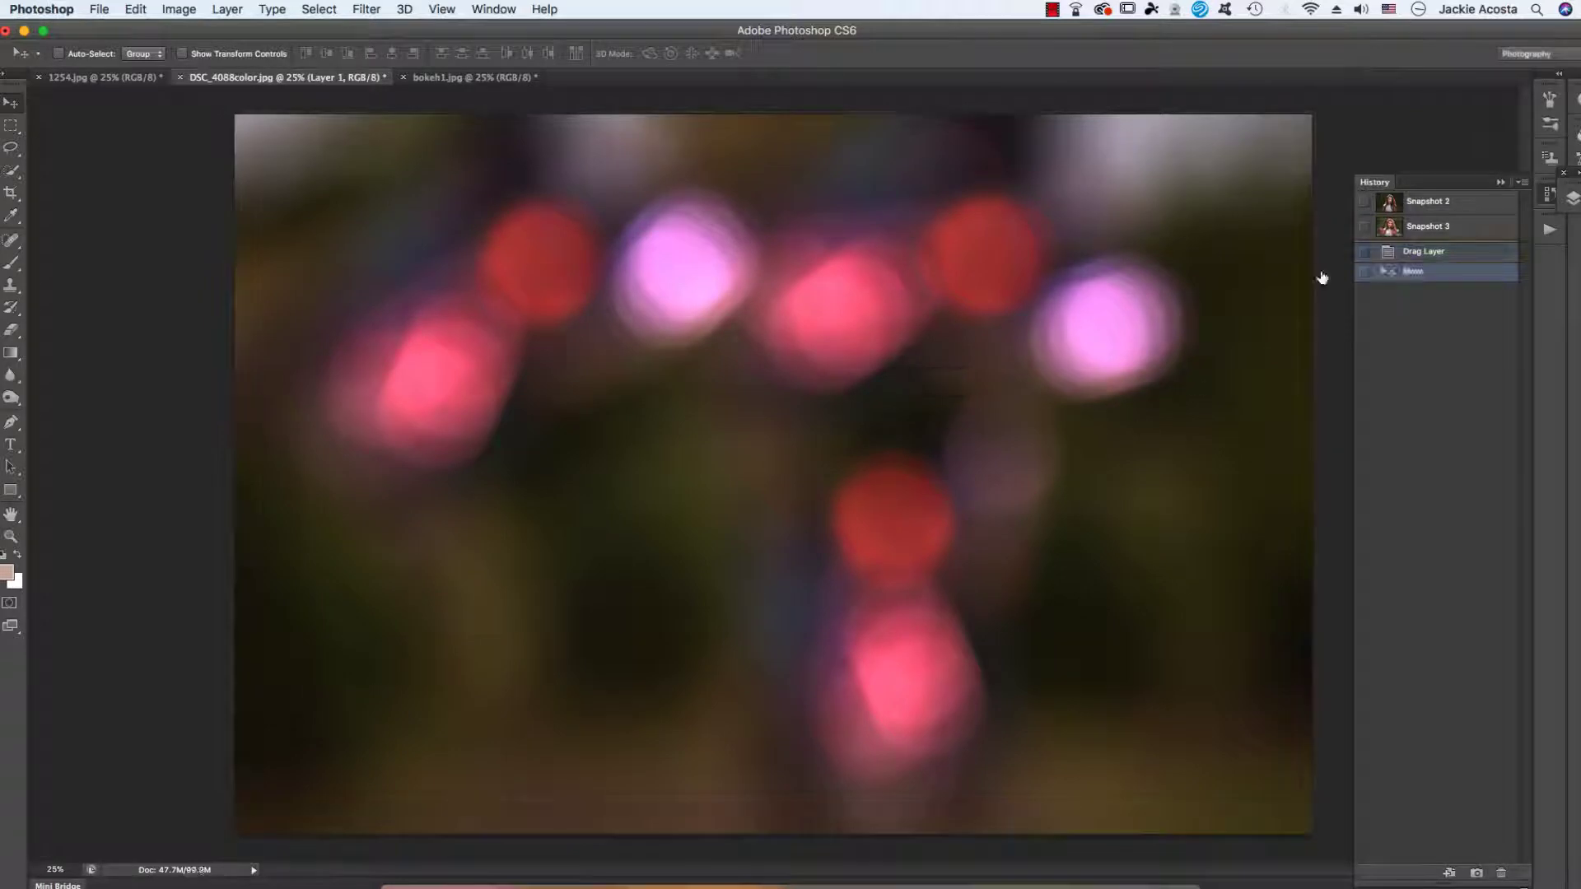
left_click(1572, 197)
left_click(1383, 282)
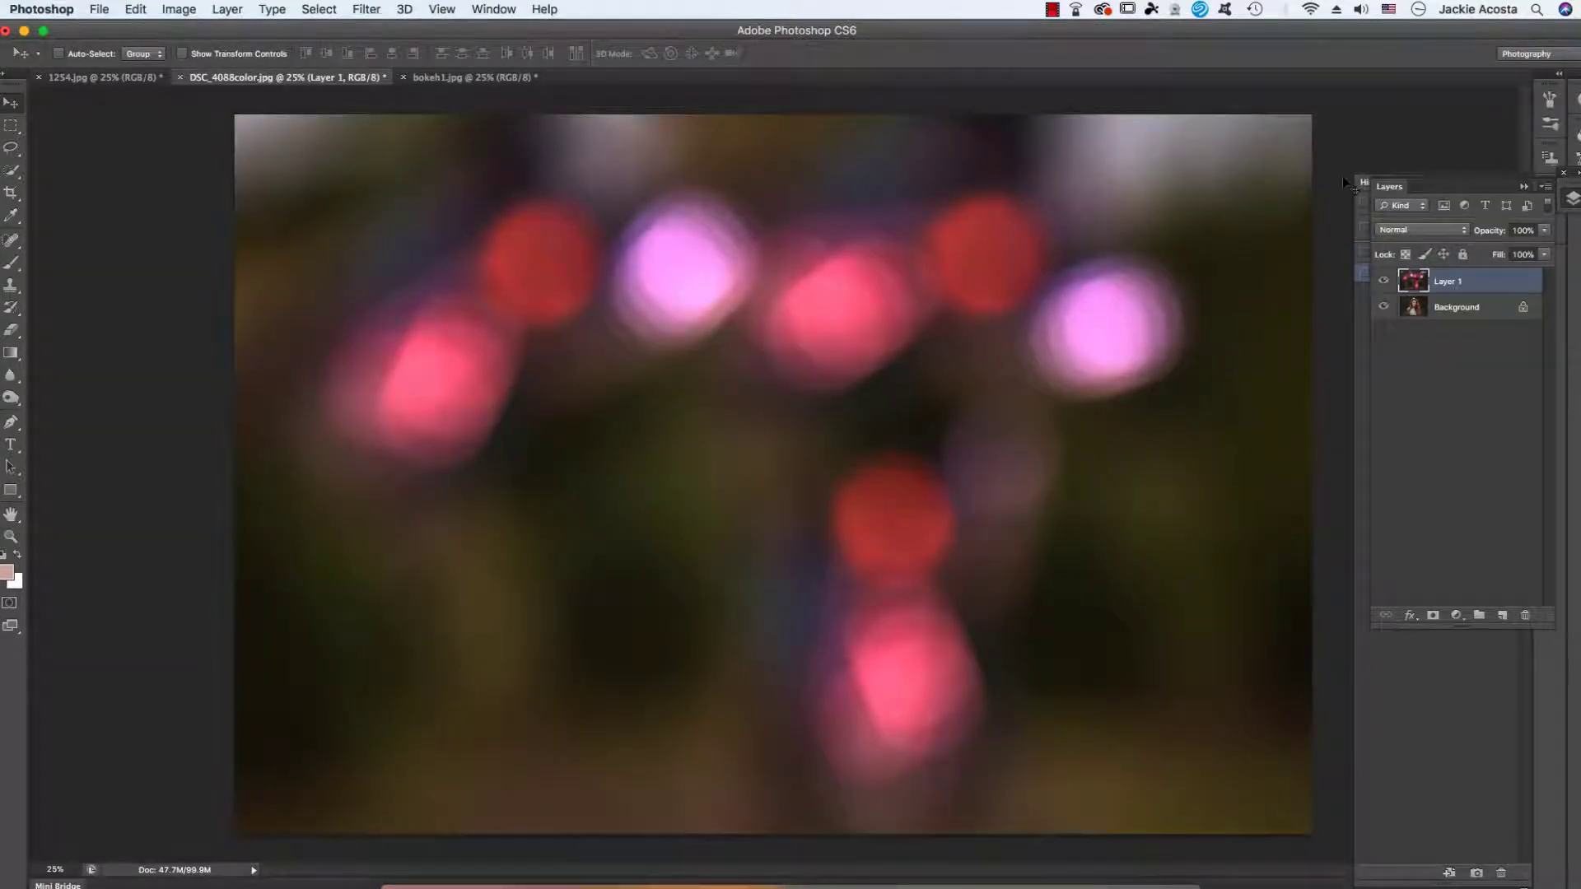
Step: Set Layer 1's blend mode to Screen and toggle its visibility to compare
left_click(1413, 231)
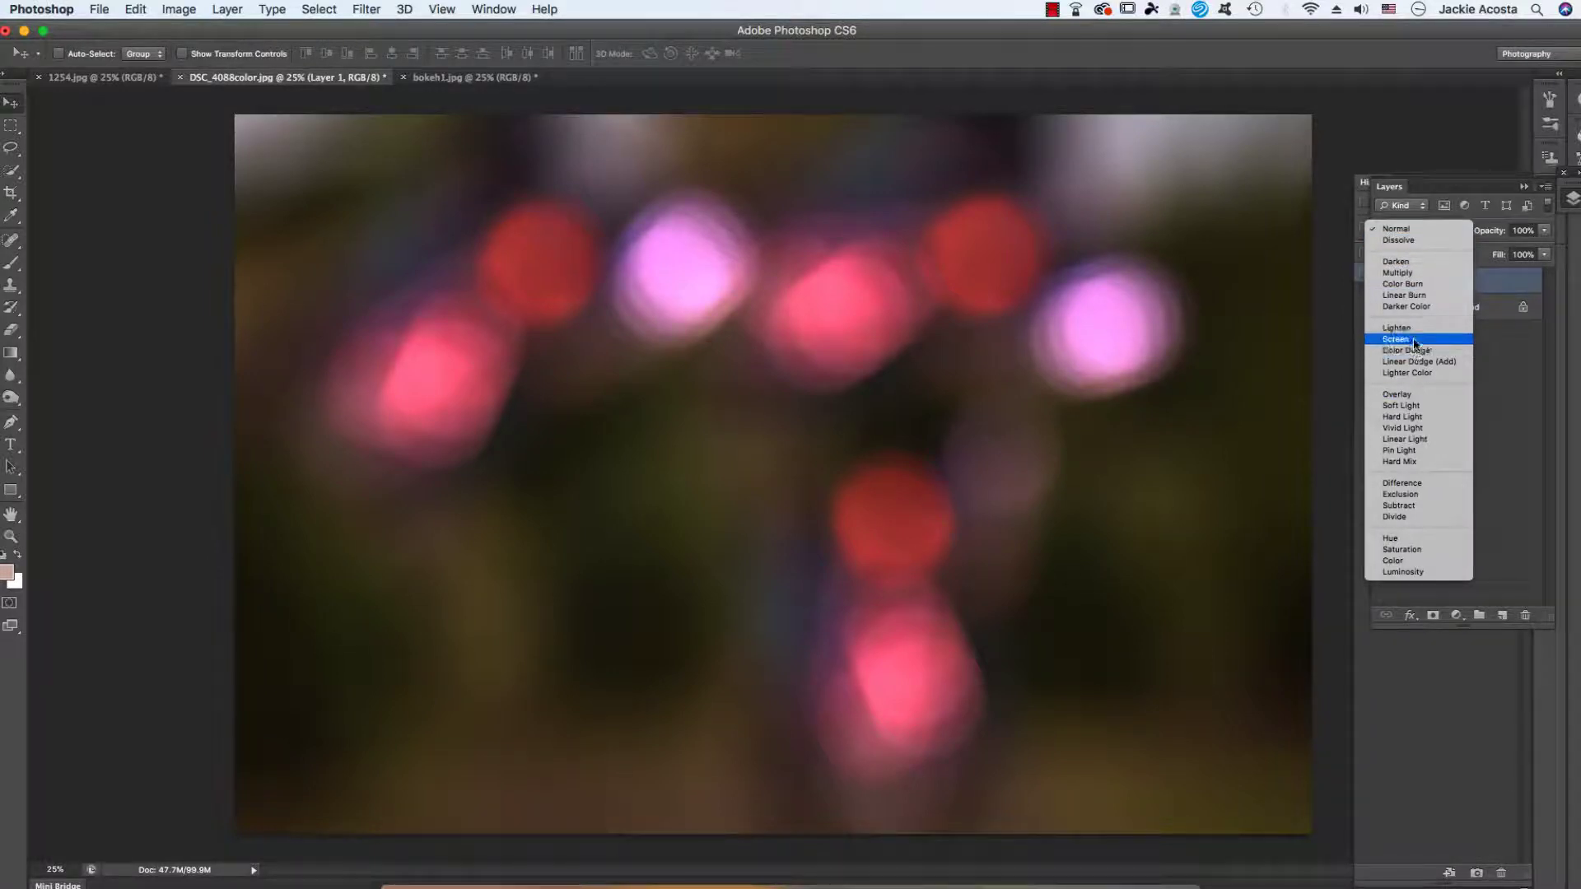
left_click(1415, 340)
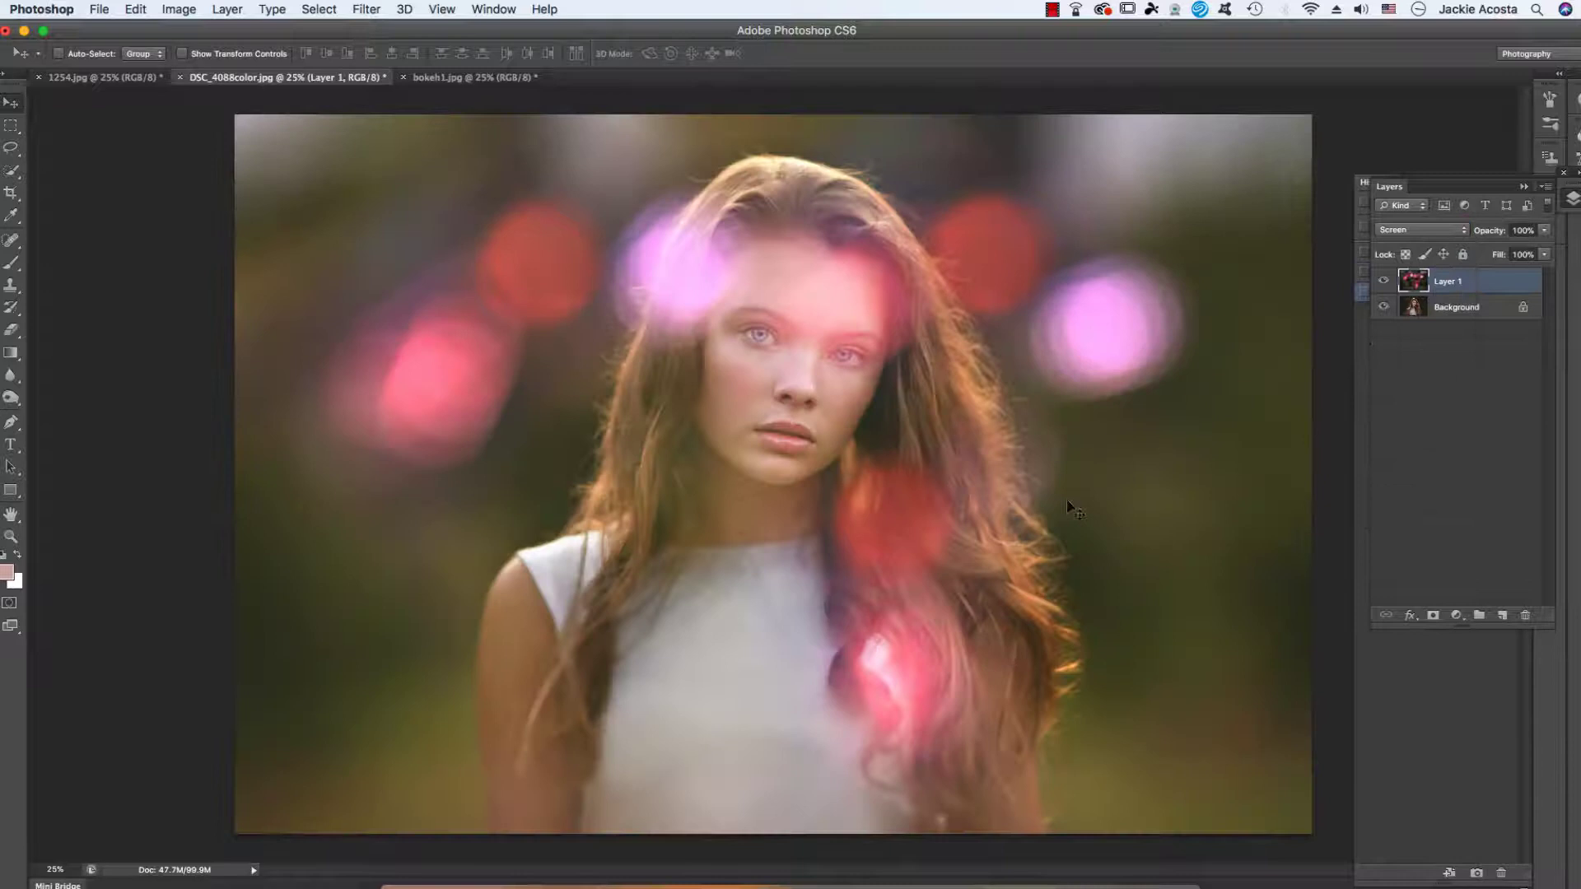
left_click(1381, 281)
Step: Add a layer mask to Layer 1 and brush black over the forehead, eyes and chin
left_click(1435, 618)
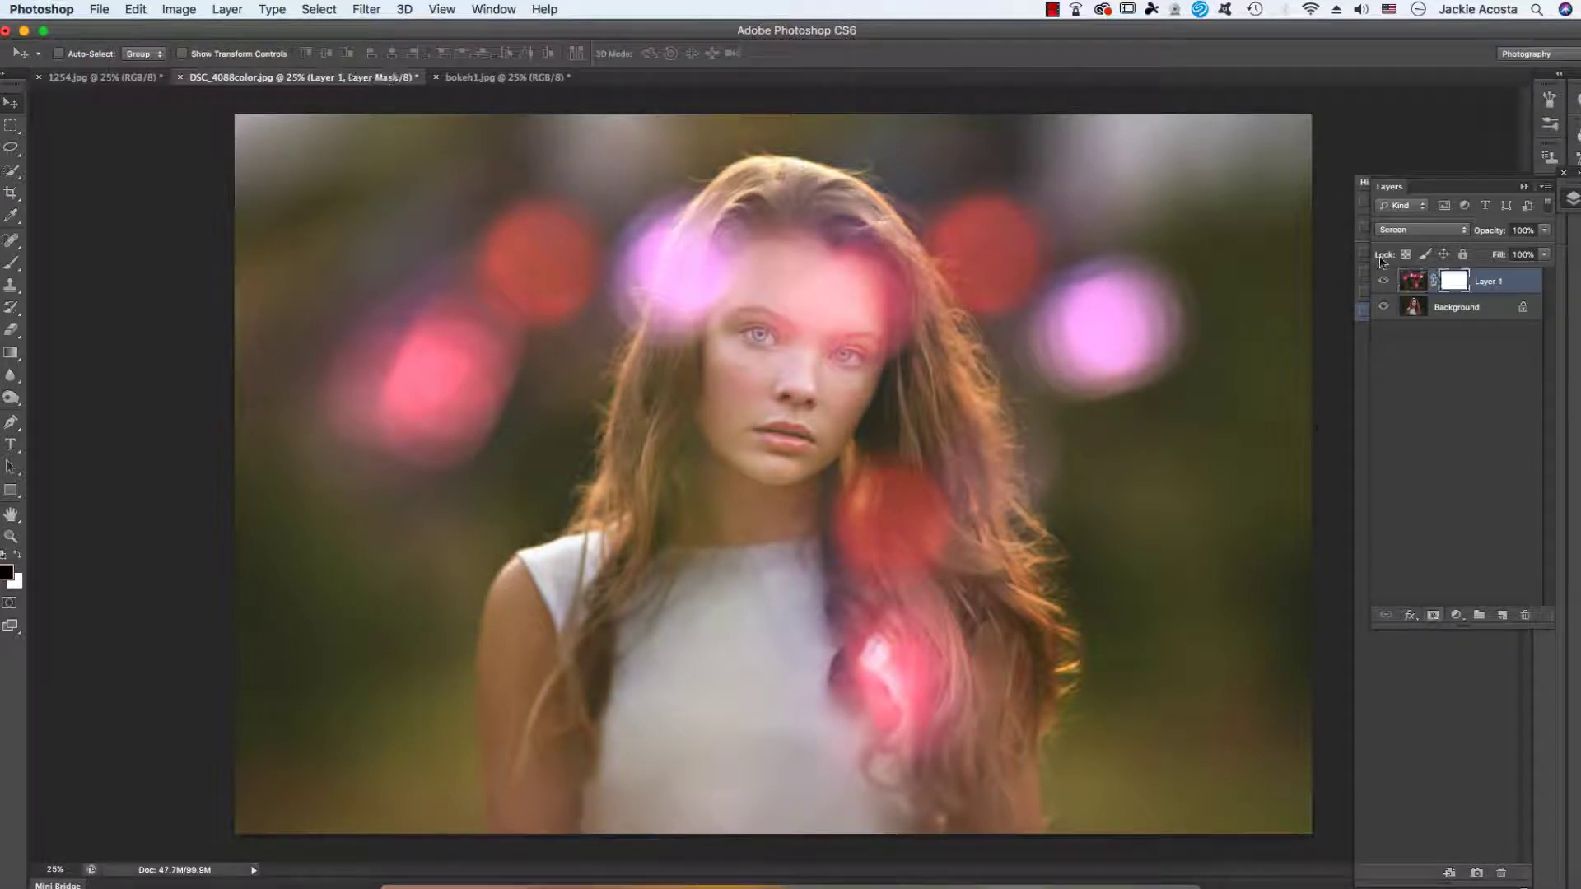
left_click(12, 263)
left_click_drag(865, 273, 761, 293)
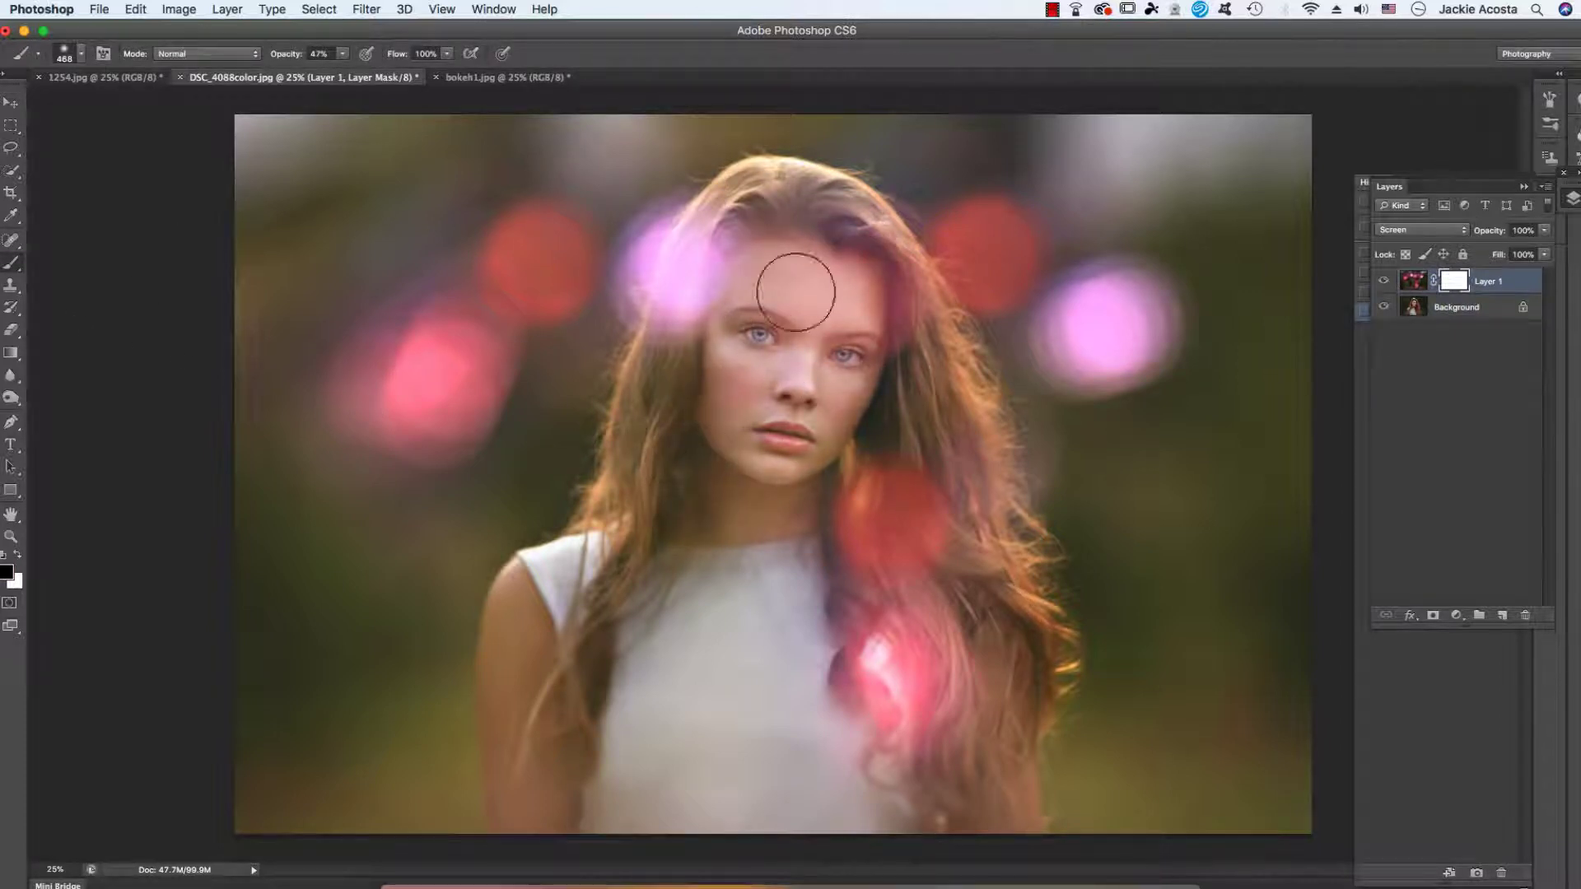
left_click_drag(812, 445, 901, 441)
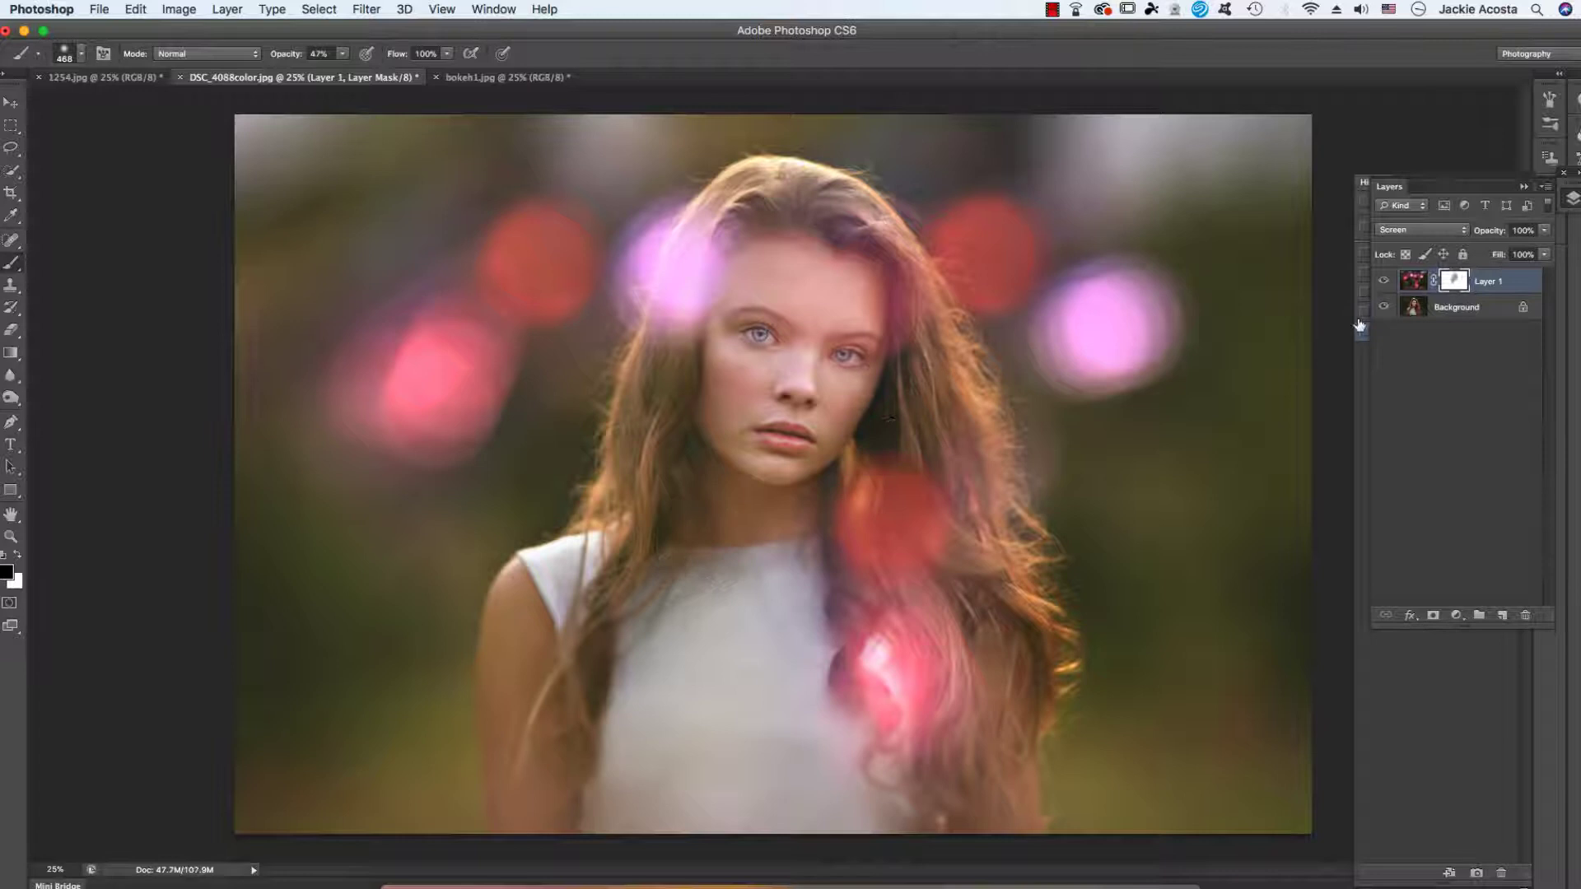
Step: Undo the mask strokes, flip the bokeh layer vertically, and mask the glow off hair and forehead
left_click(126, 6)
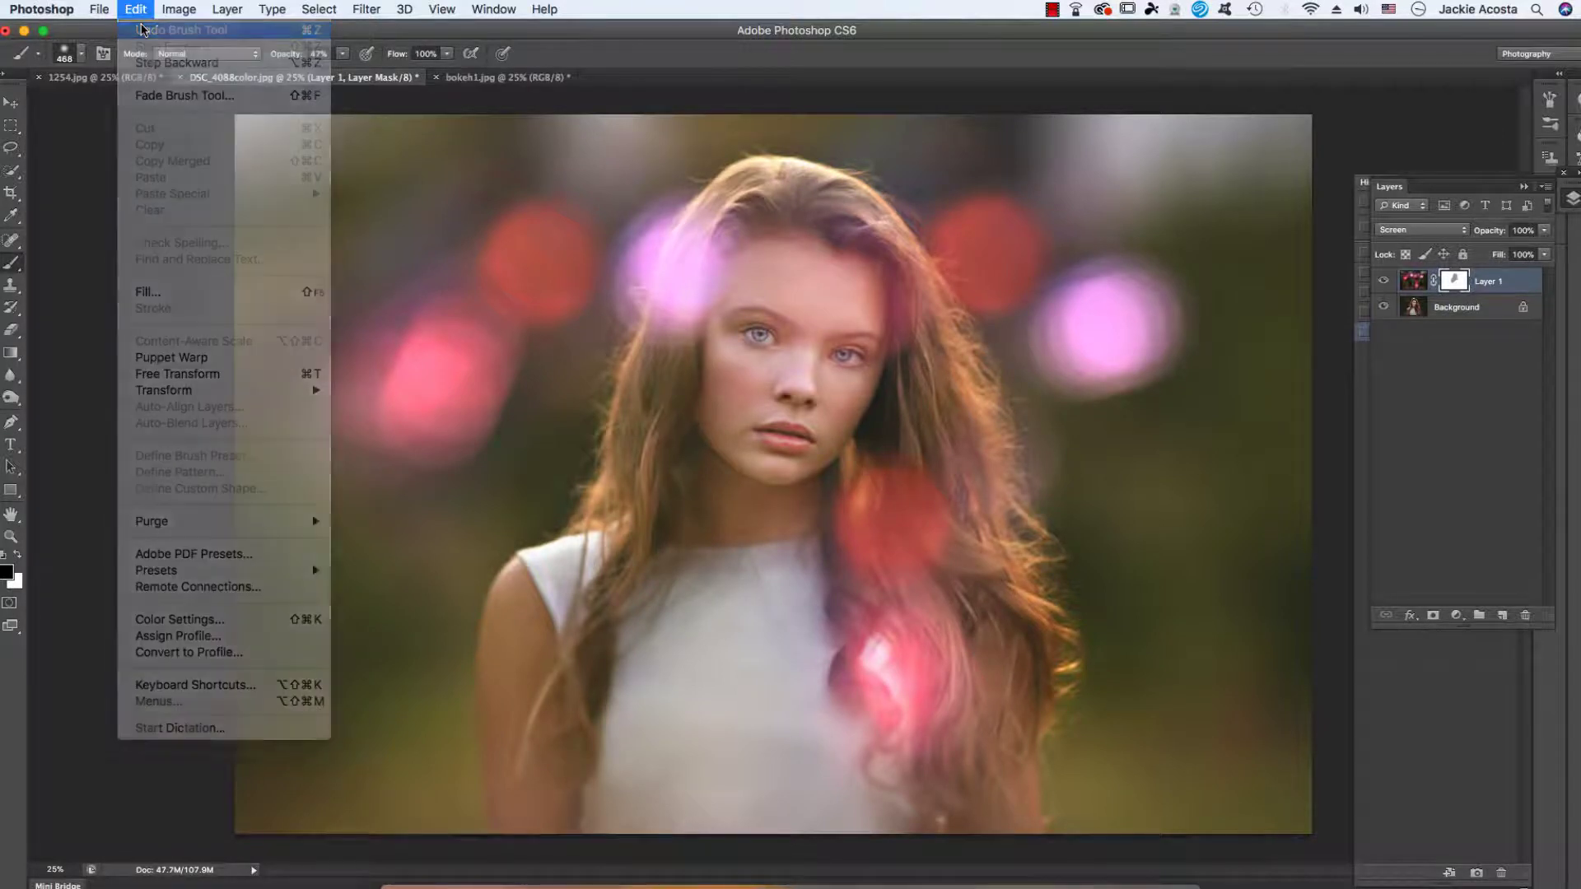
left_click(144, 13)
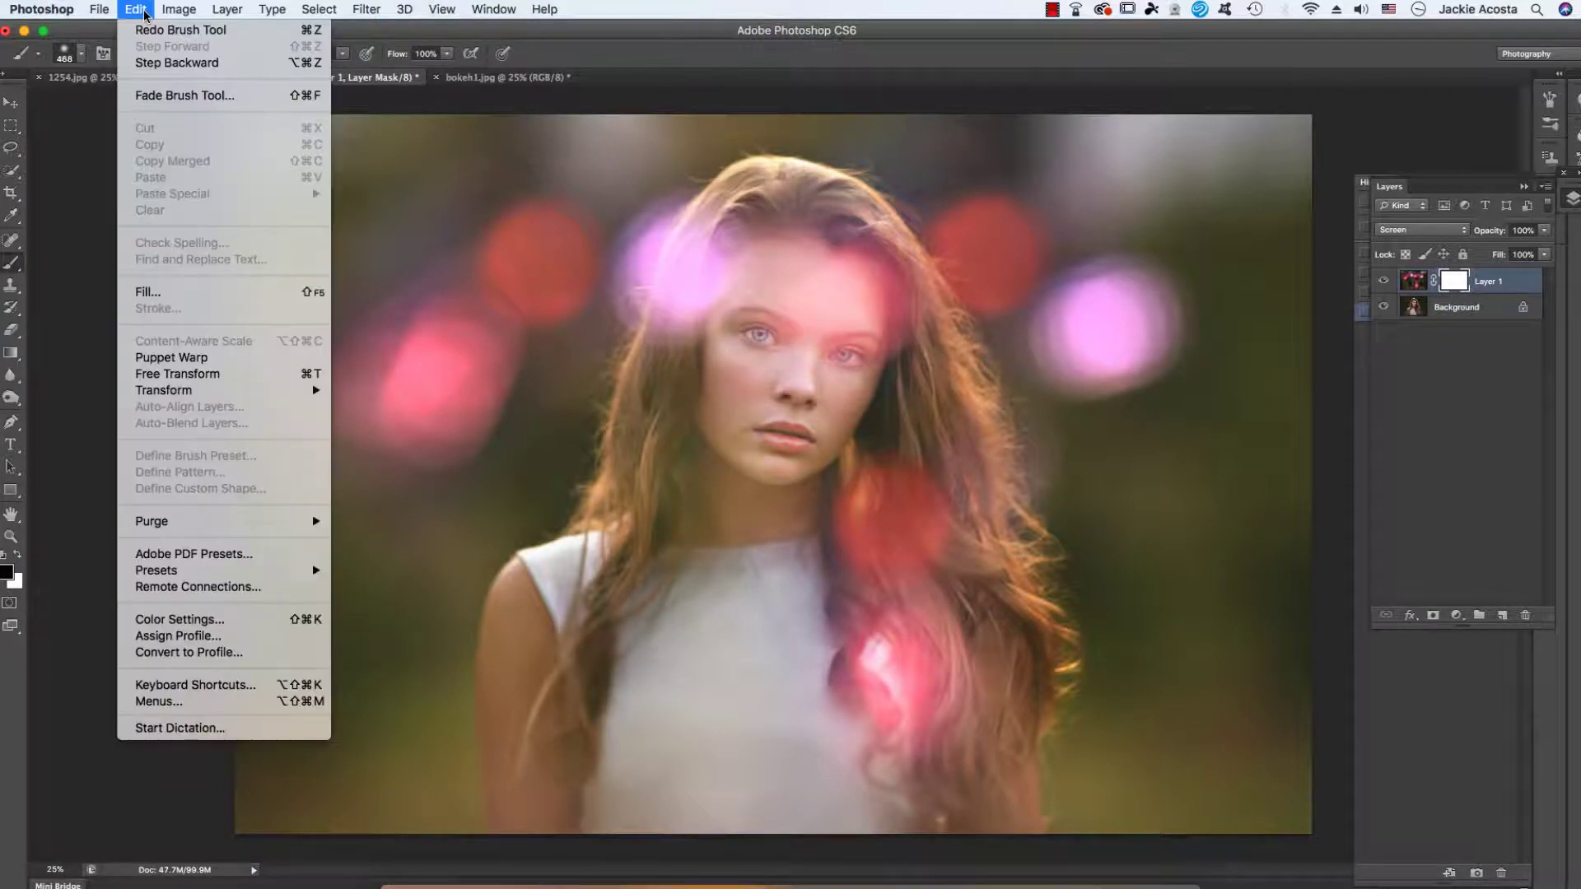
mouse_move(173, 390)
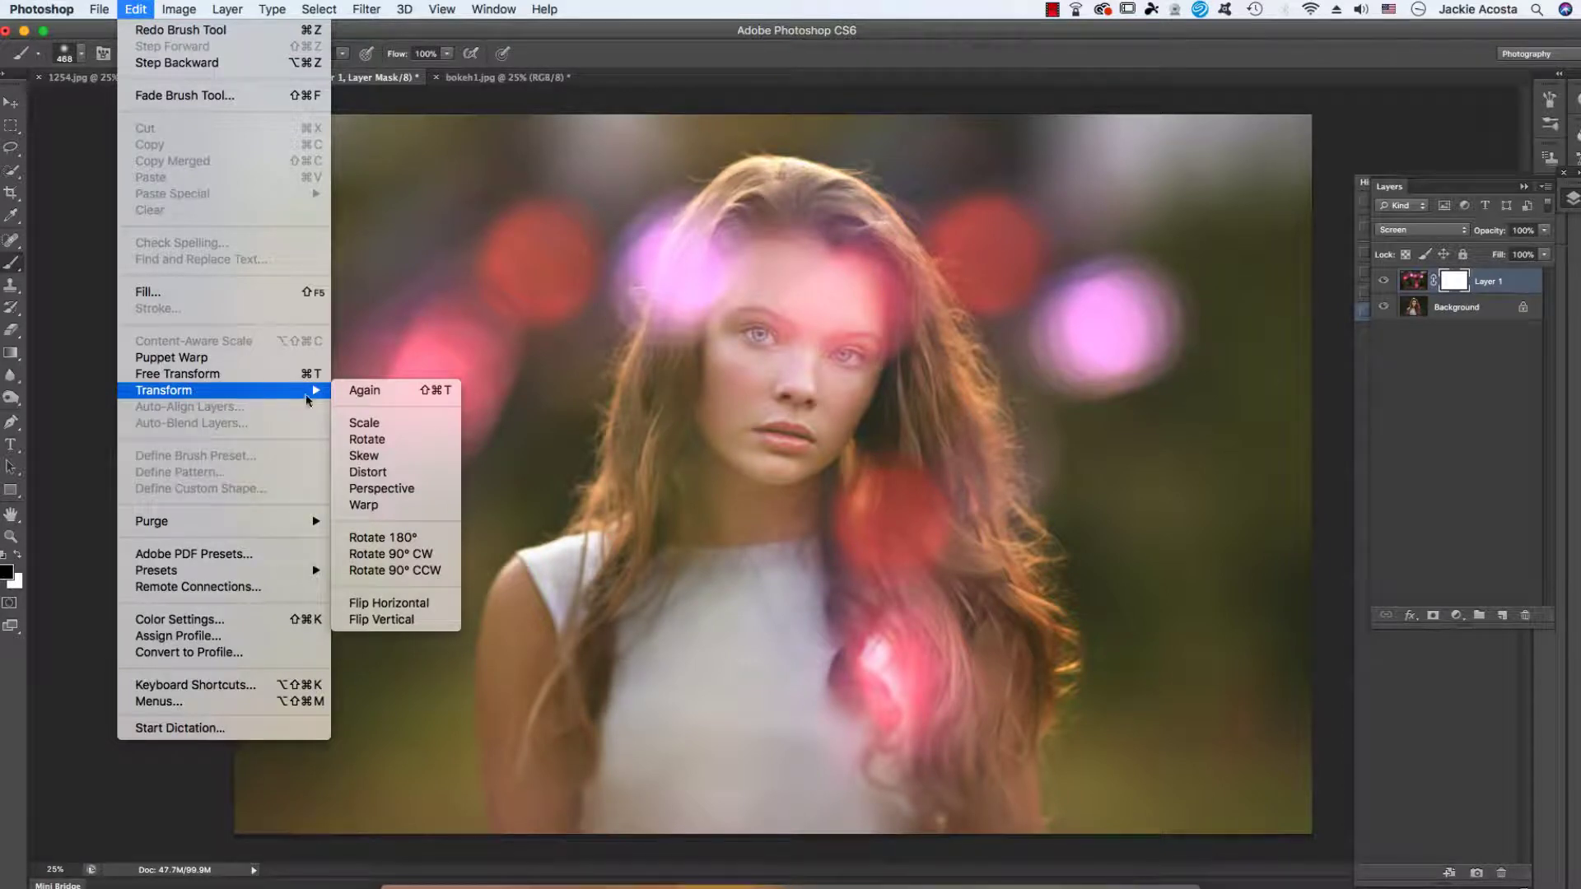
left_click(370, 618)
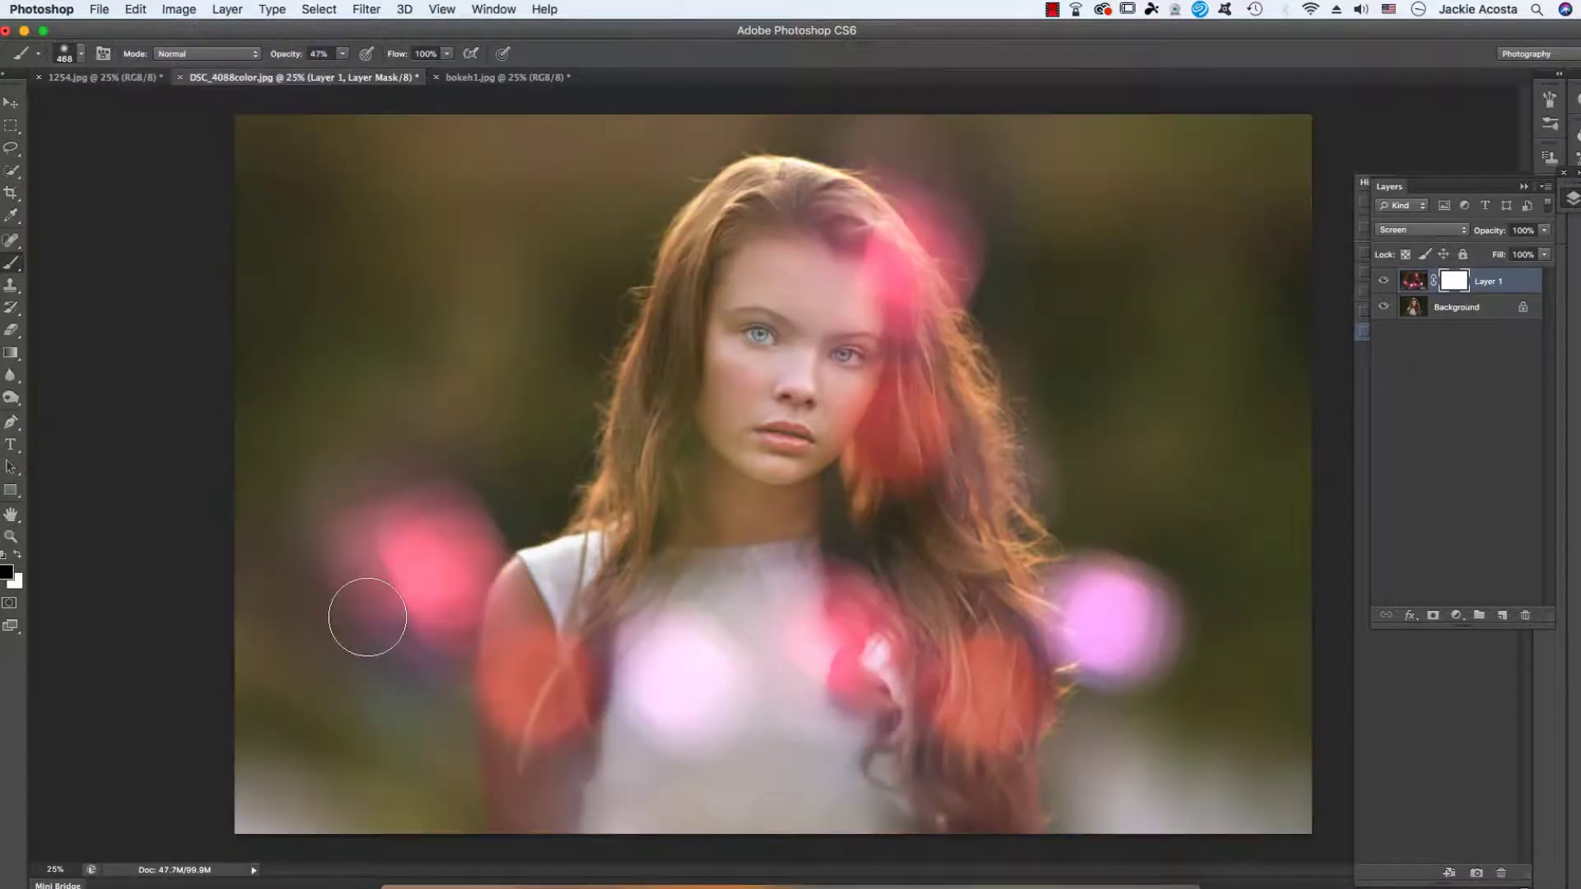
left_click_drag(889, 204, 876, 177)
mouse_move(857, 276)
left_mouse_down()
mouse_move(817, 331)
mouse_move(758, 354)
mouse_move(725, 430)
mouse_move(804, 378)
mouse_move(820, 428)
mouse_move(791, 531)
mouse_move(717, 532)
mouse_move(711, 209)
mouse_move(617, 506)
mouse_move(752, 215)
mouse_move(803, 212)
mouse_move(785, 388)
mouse_move(793, 373)
mouse_move(731, 365)
mouse_move(756, 235)
mouse_move(677, 541)
left_mouse_up()
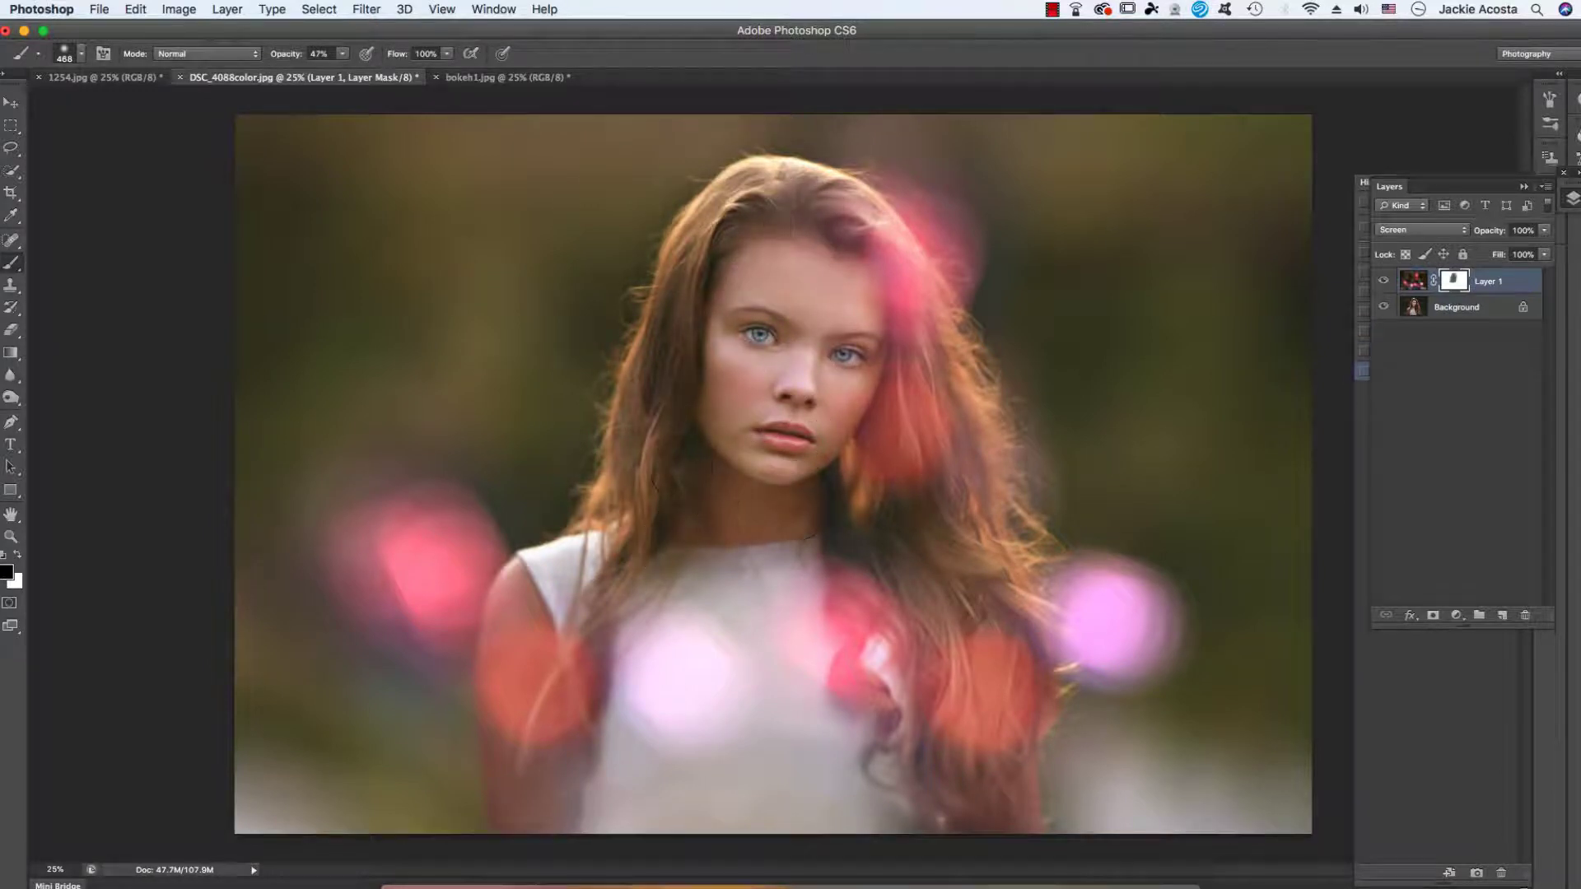
Step: Lower the pink bokeh layer to about 70% opacity, comparing before and after
left_click(1383, 285)
left_click(1383, 284)
left_click(1542, 230)
left_click_drag(1537, 247, 1517, 251)
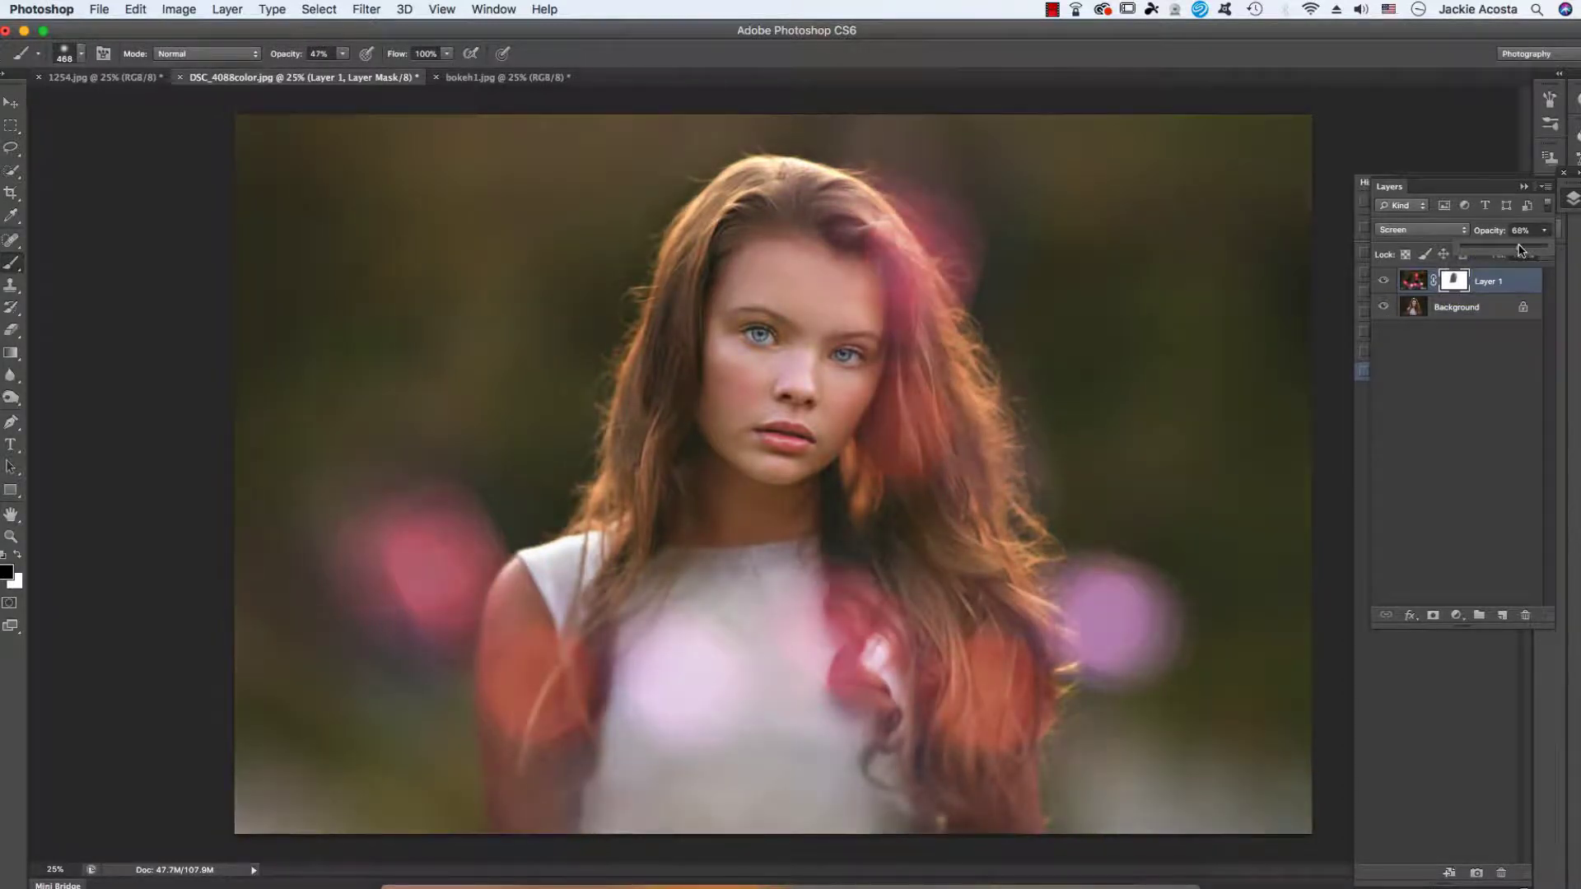
left_click(1383, 282)
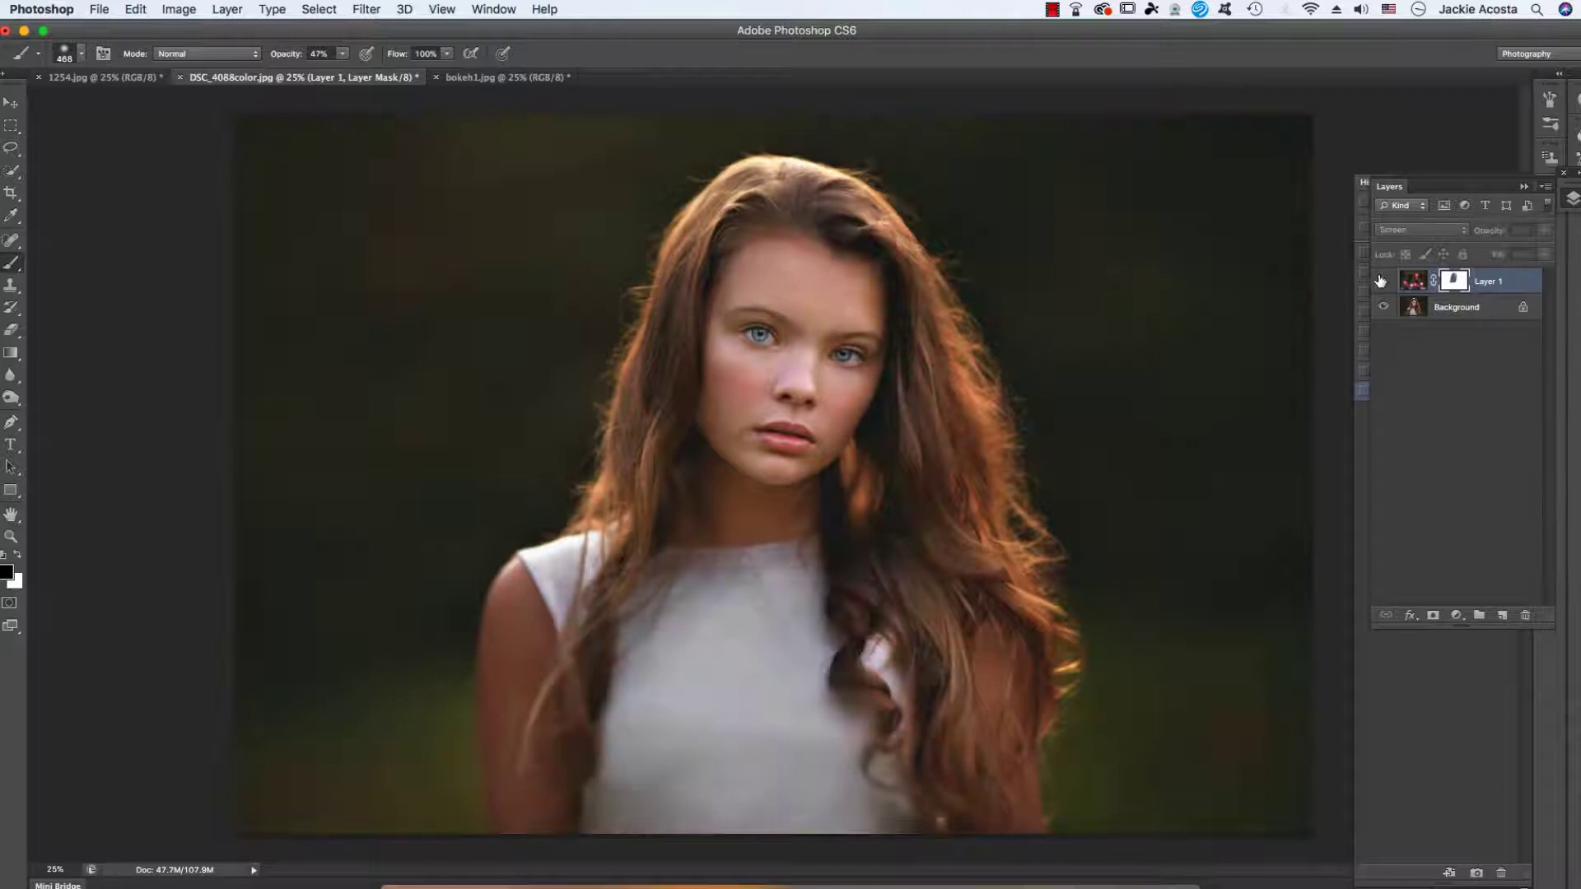
left_click(1381, 282)
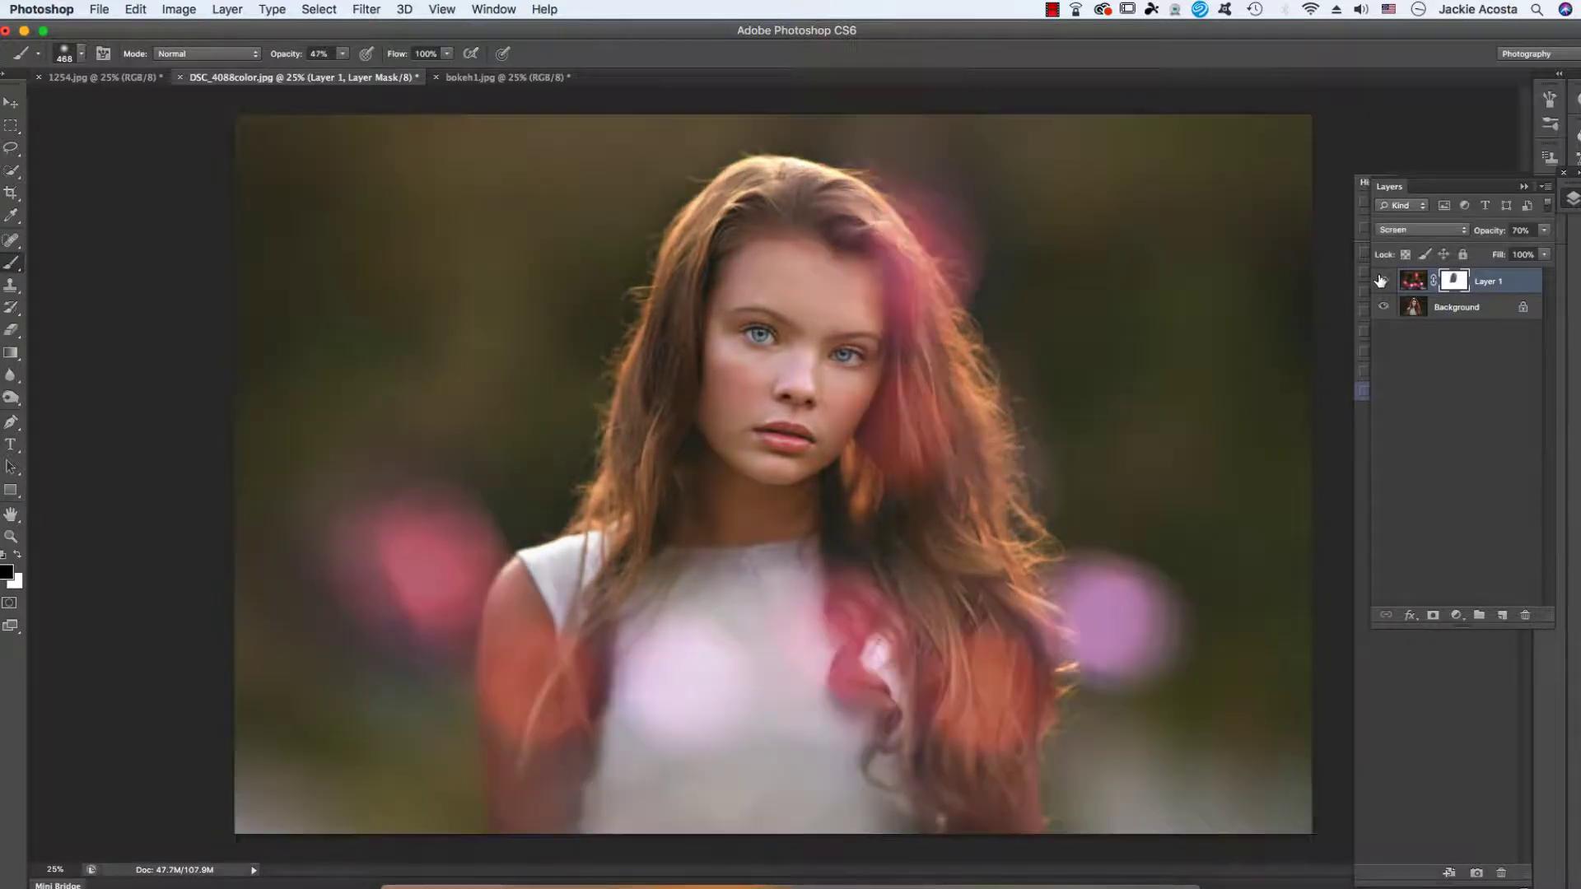
left_click(1382, 282)
left_click(1380, 282)
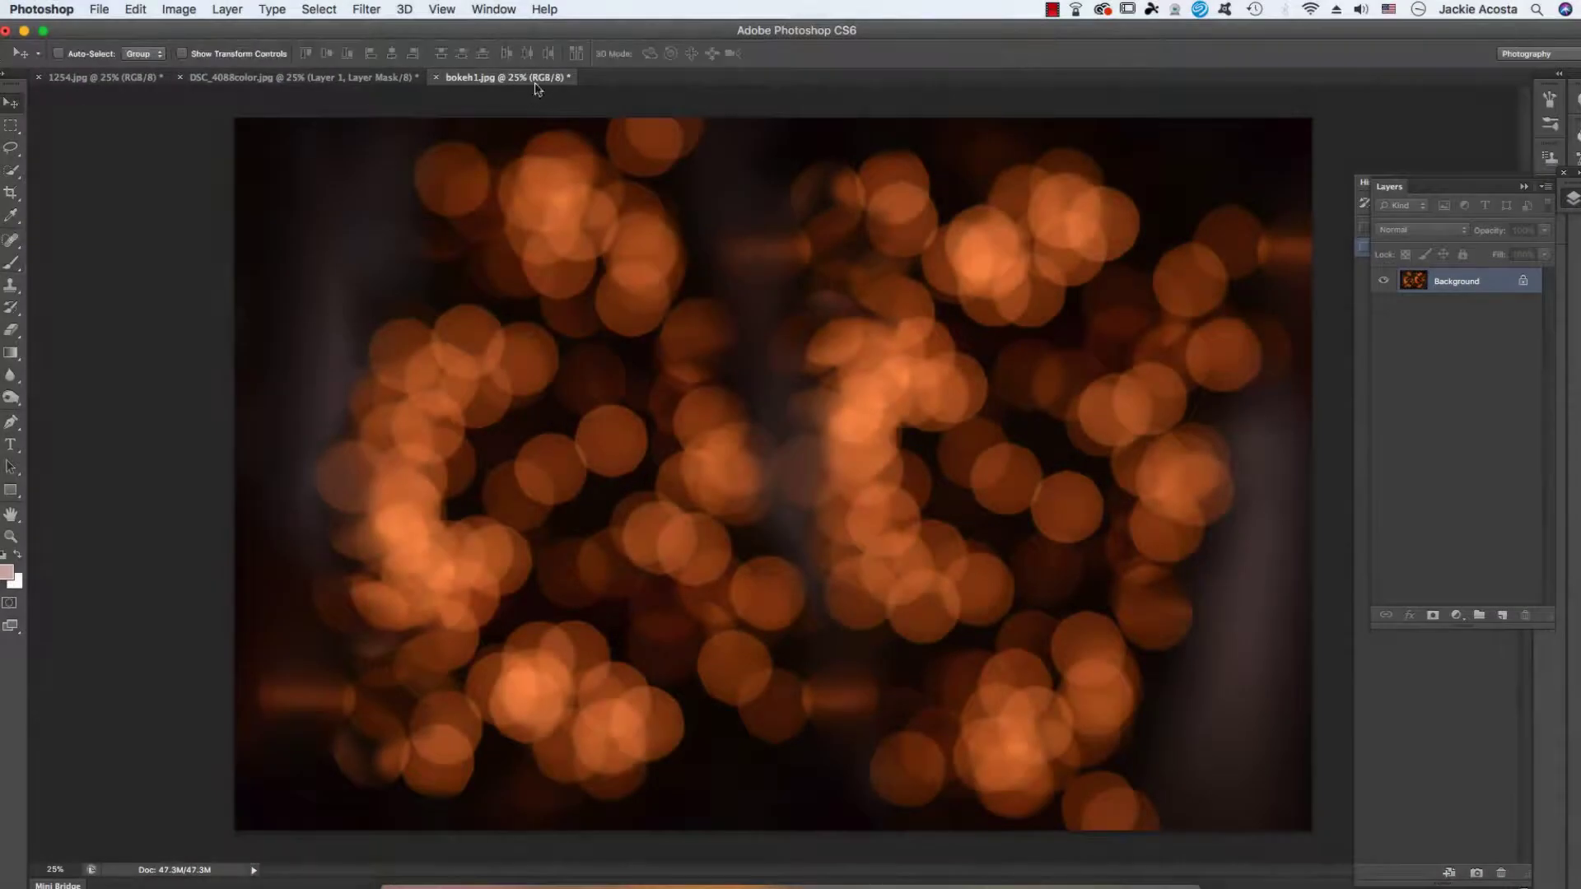
Step: Float bokeh1.jpg, drag it onto the portrait as Layer 2, and start Free Transform
left_click_drag(540, 88, 954, 375)
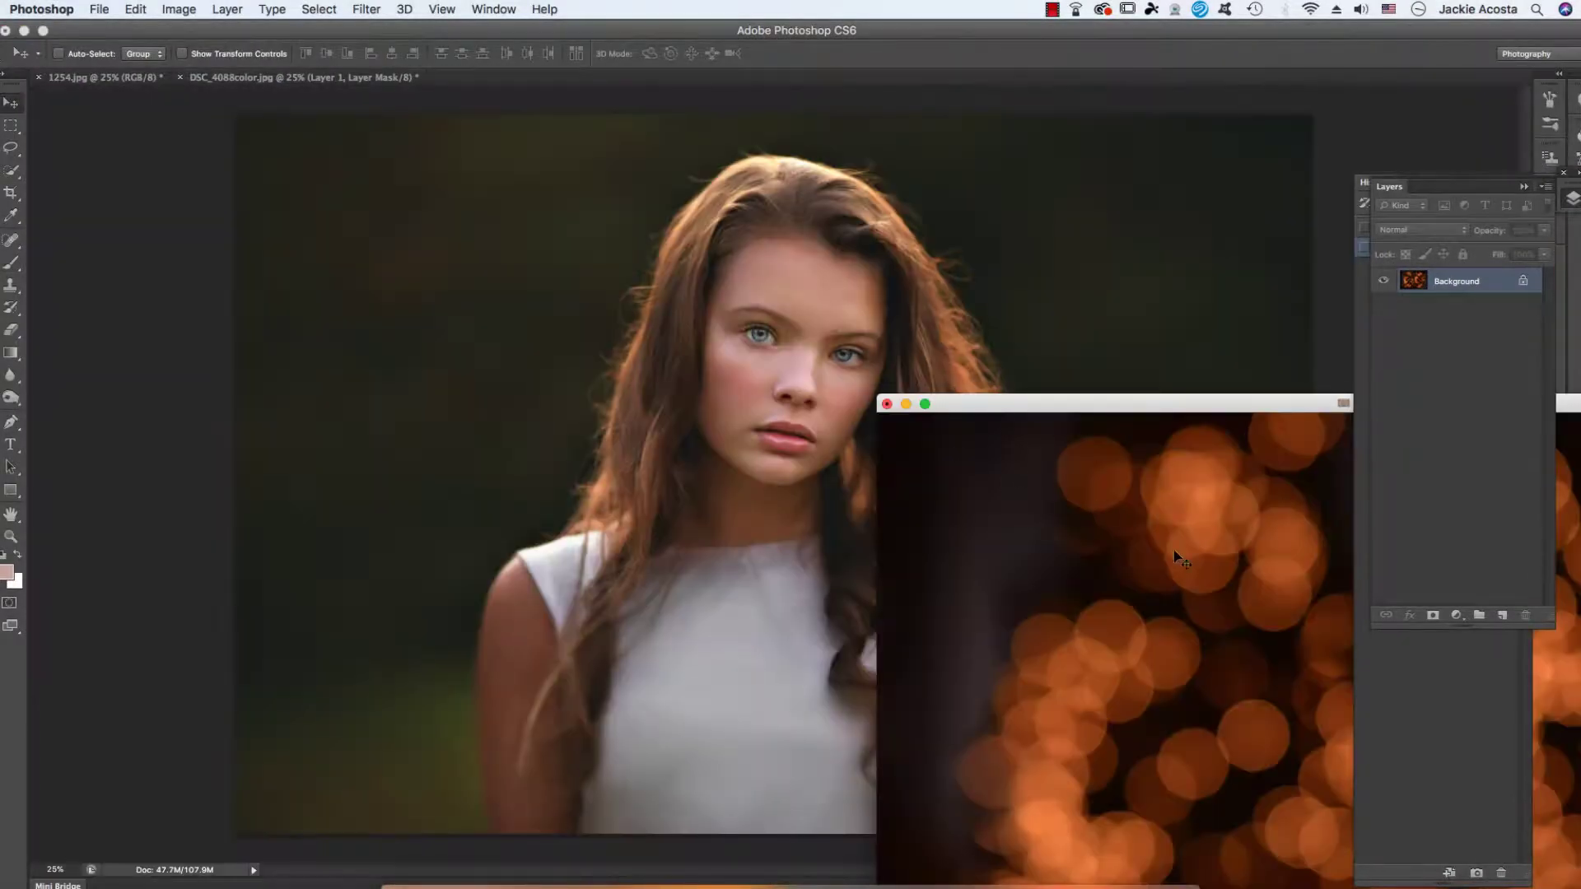
mouse_move(1180, 558)
left_mouse_down()
mouse_move(1075, 380)
mouse_move(876, 304)
mouse_move(958, 307)
left_mouse_up()
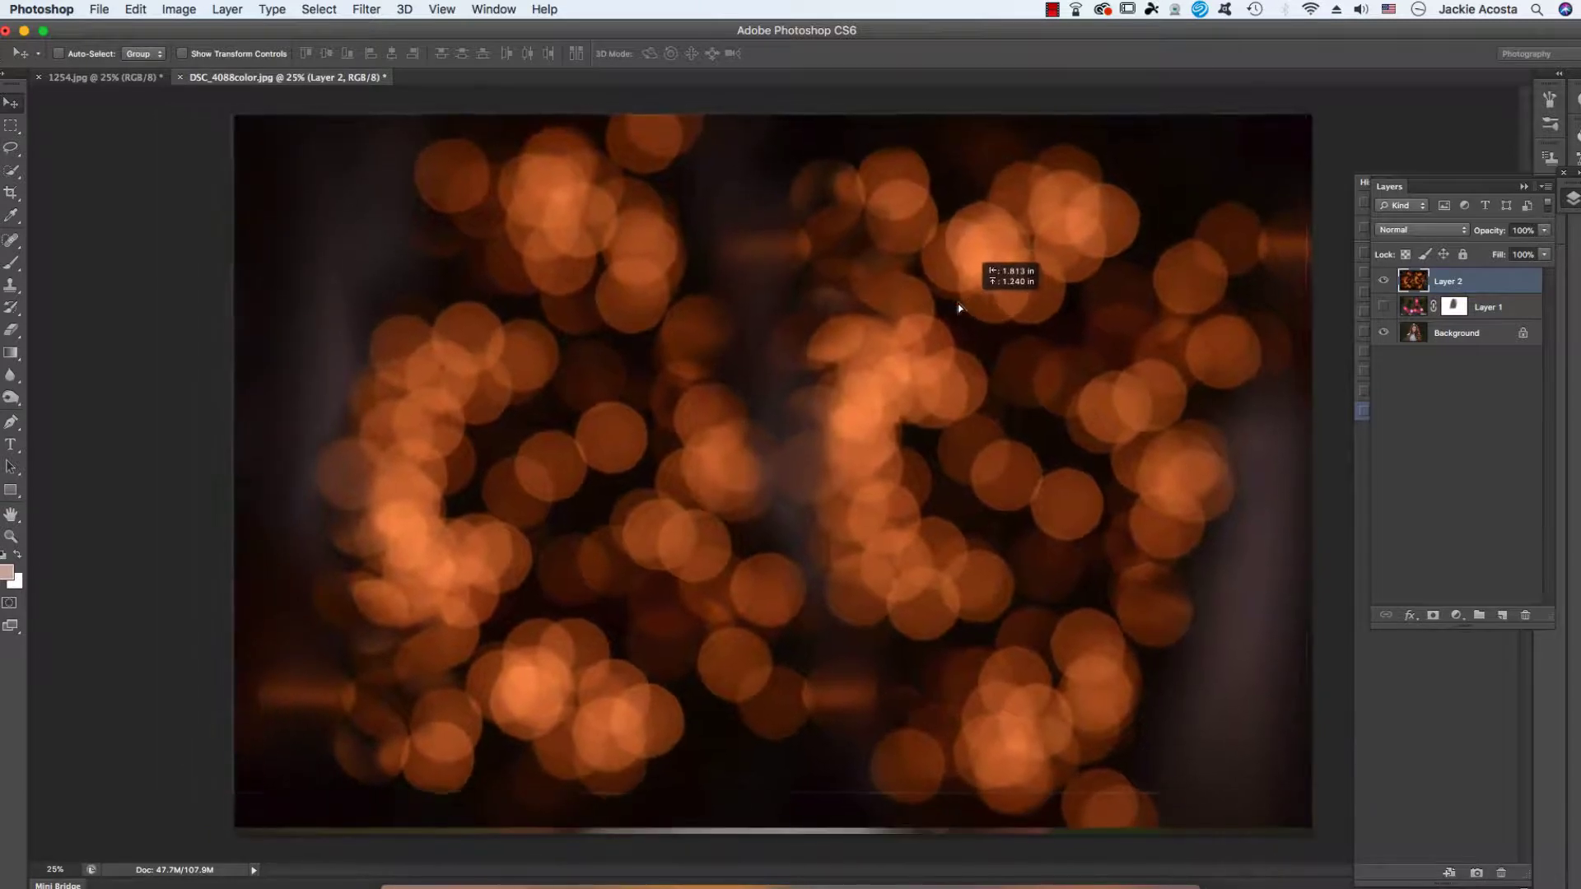
left_click(136, 9)
mouse_move(163, 391)
left_click(177, 373)
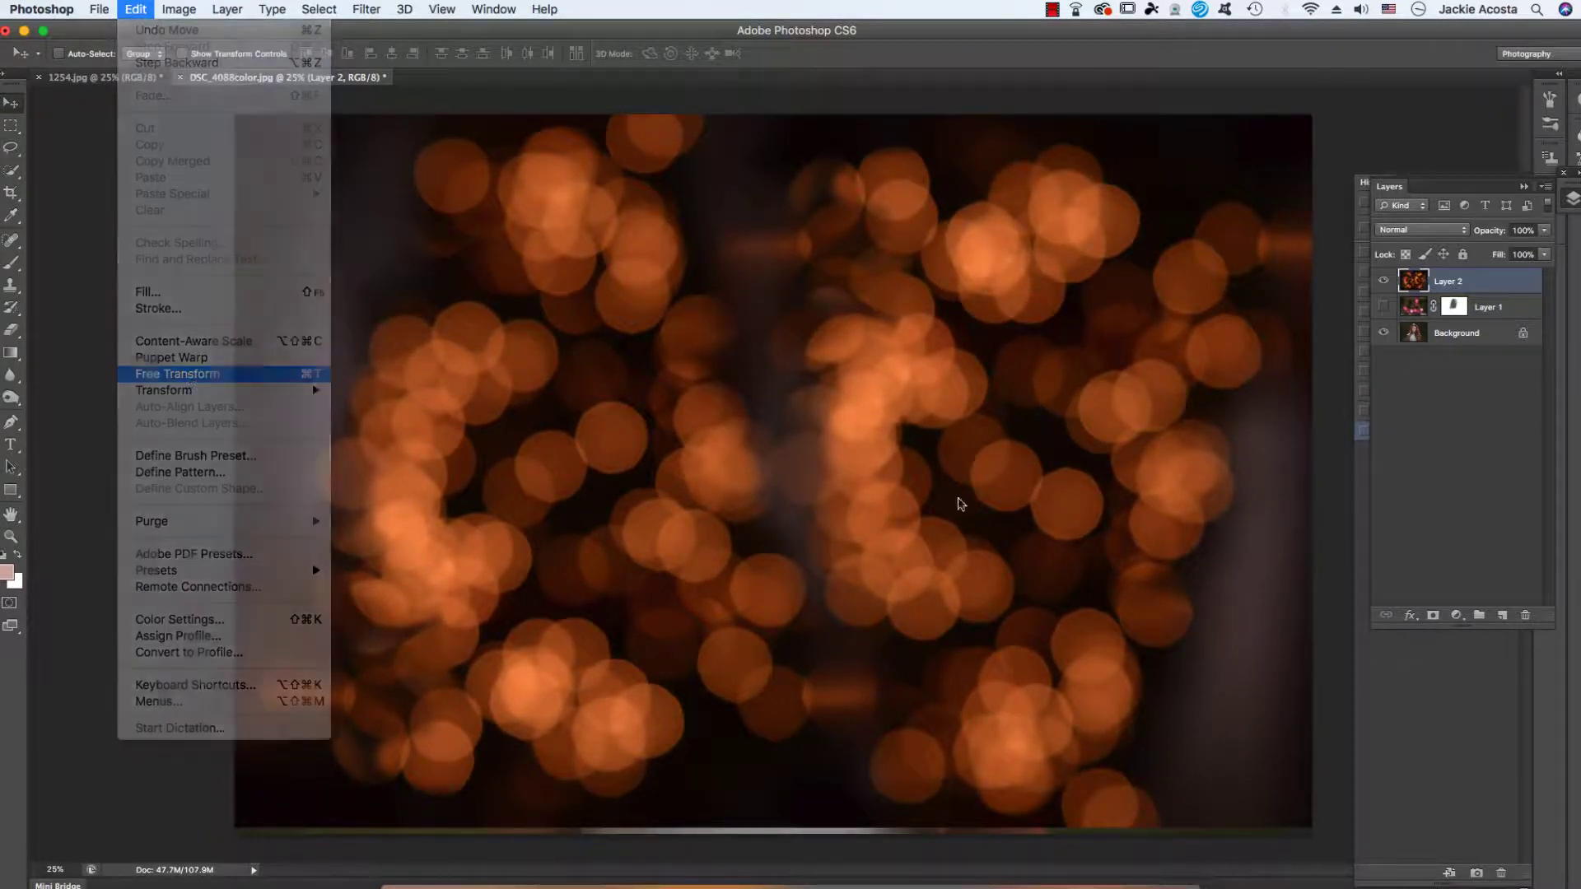
Step: Enlarge Layer 2 slightly, set it to Screen blending, and nudge it left
left_click_drag(1313, 826, 1329, 843)
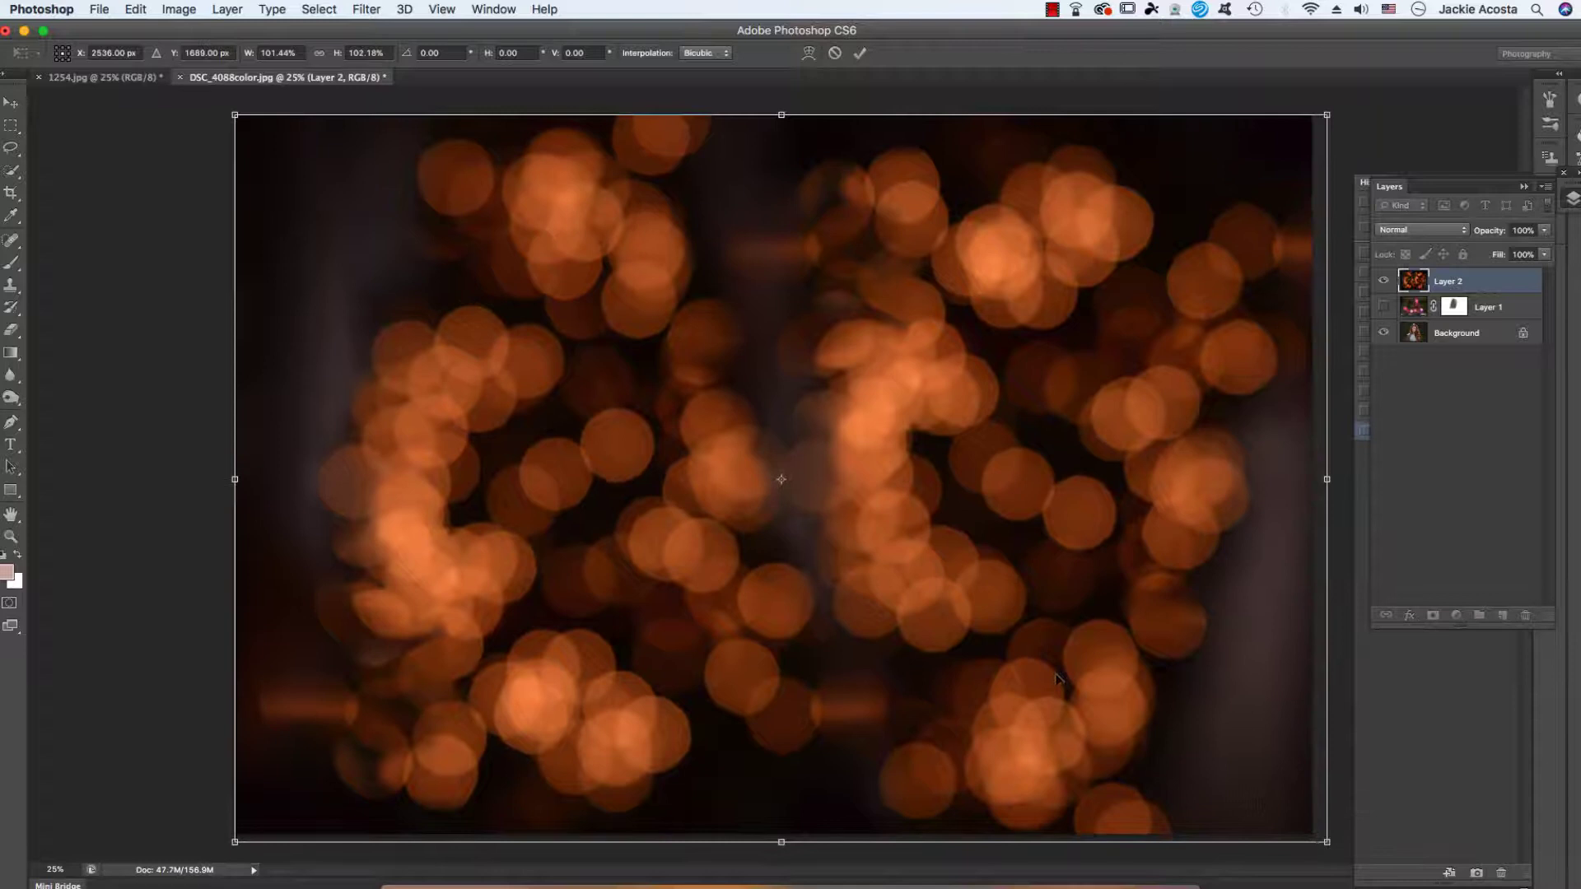
key("Return")
left_click(1422, 236)
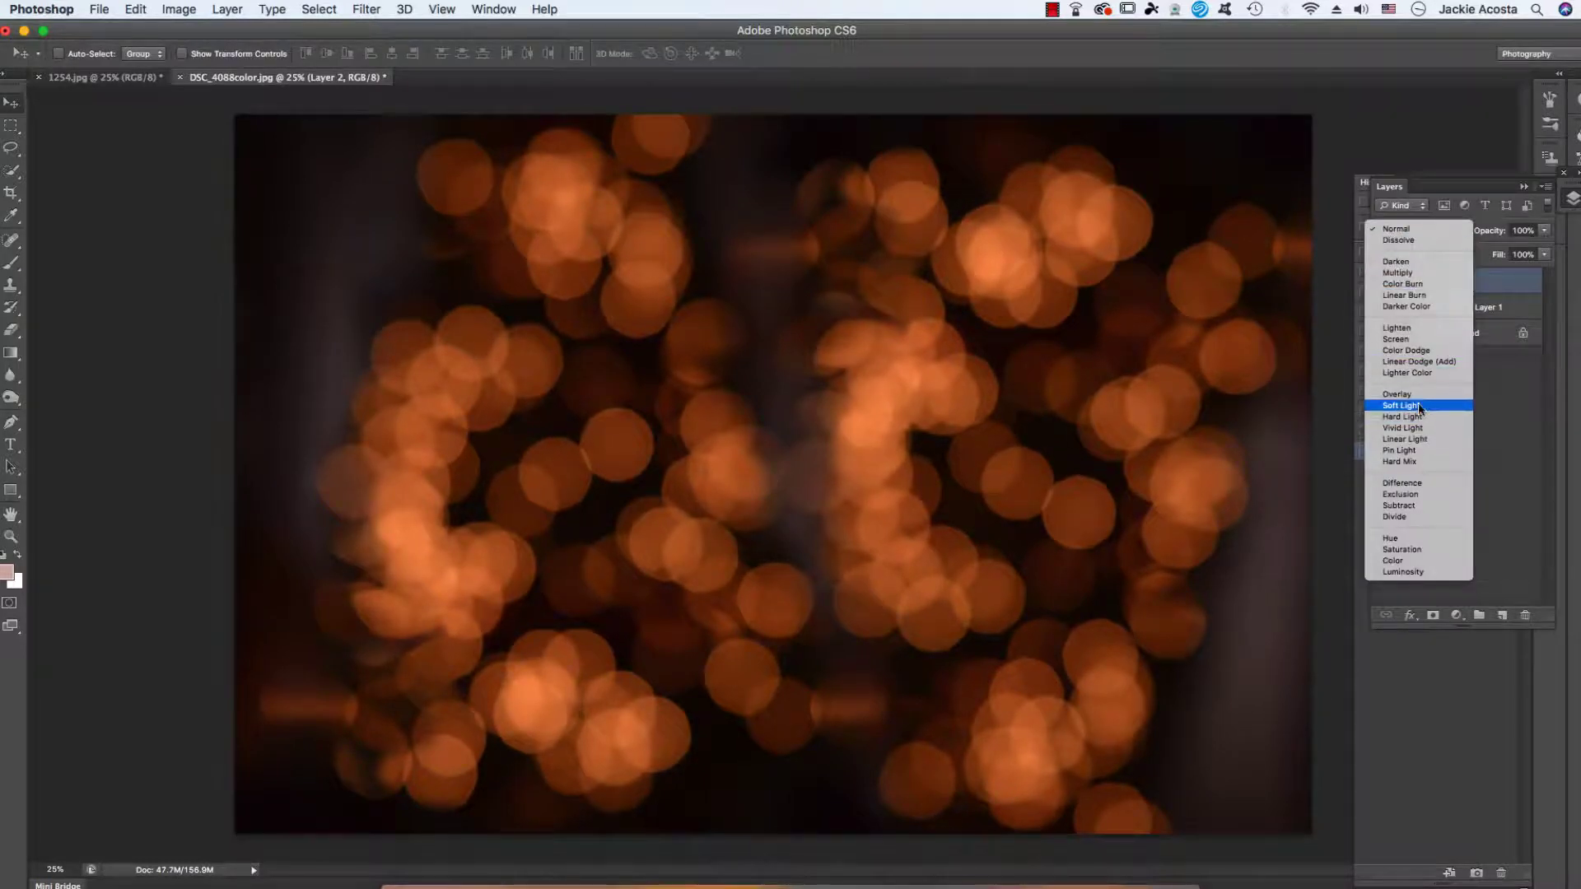
left_click(1403, 334)
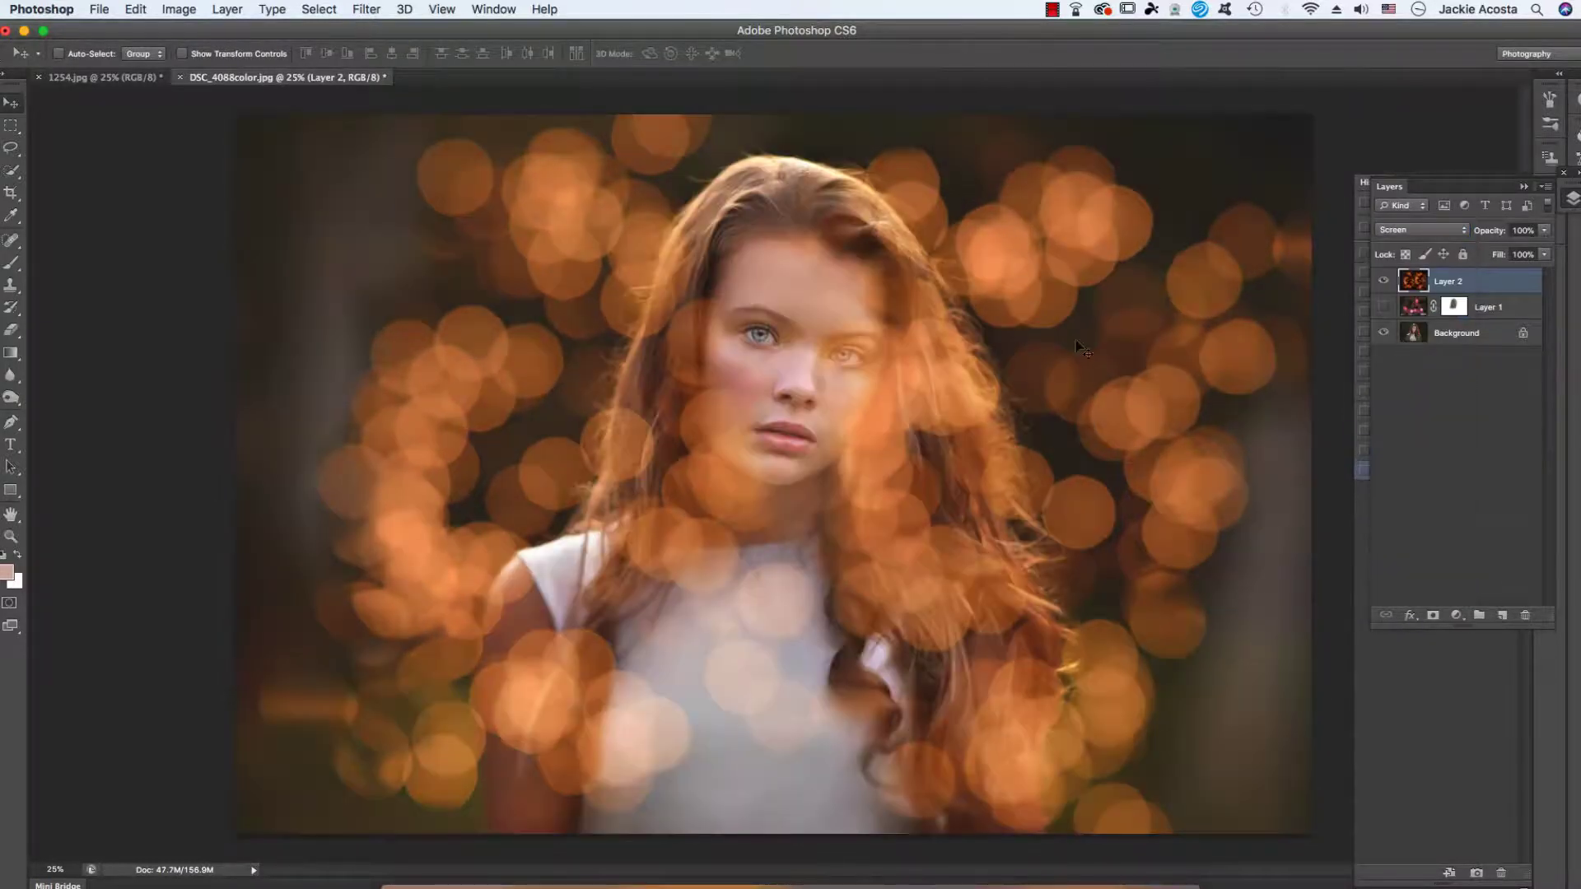
left_click_drag(1075, 347, 1059, 348)
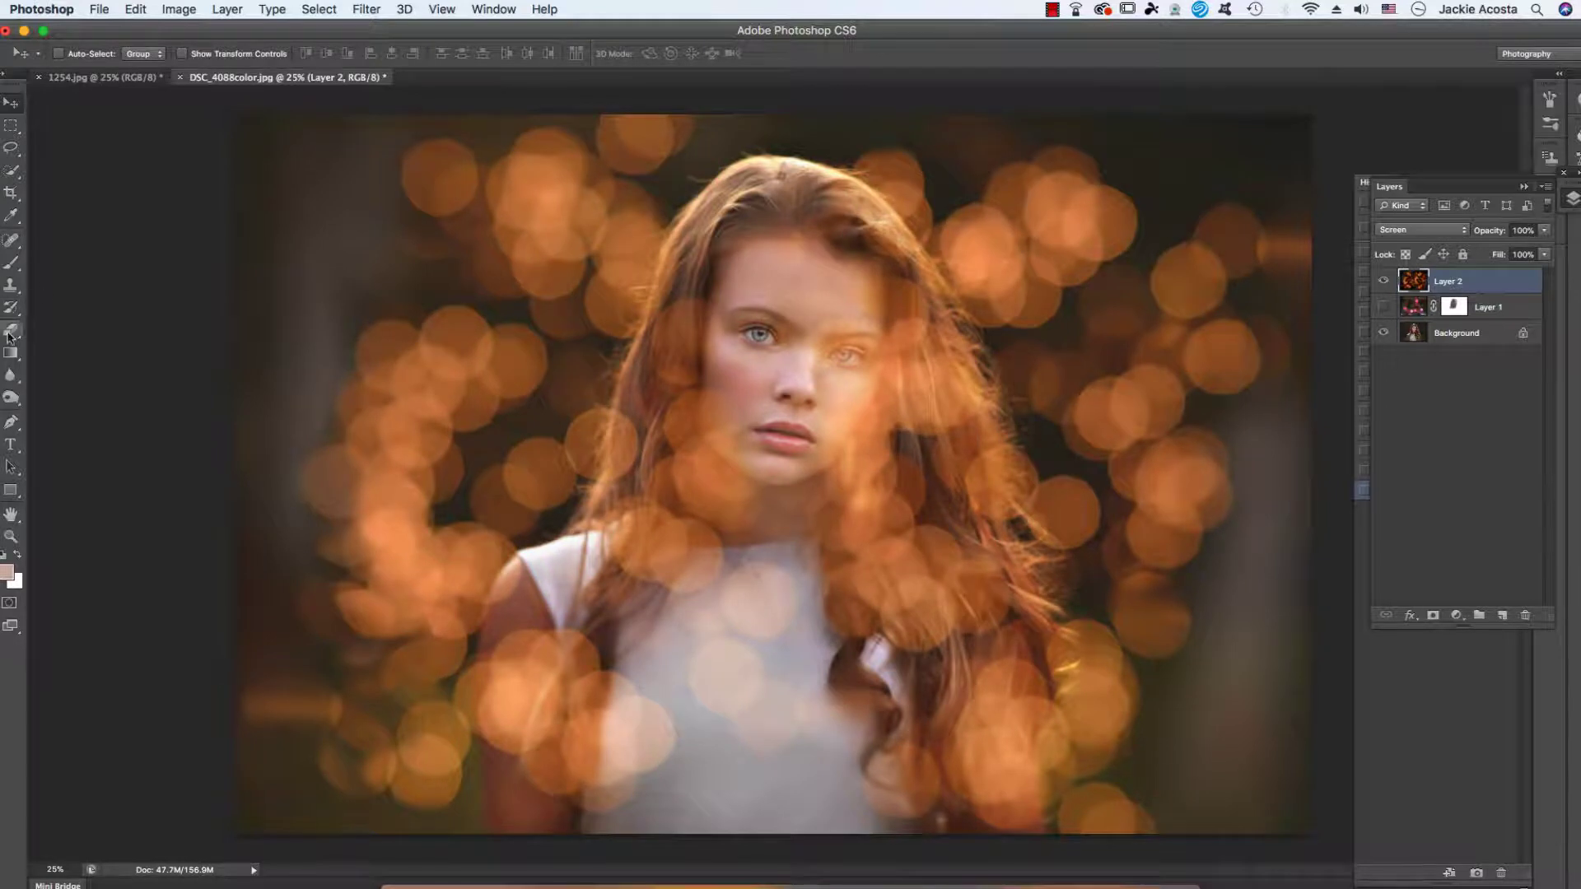
Step: Mask Layer 2's orange bokeh off the face, hair, chest and neck, then compare
left_click(1433, 615)
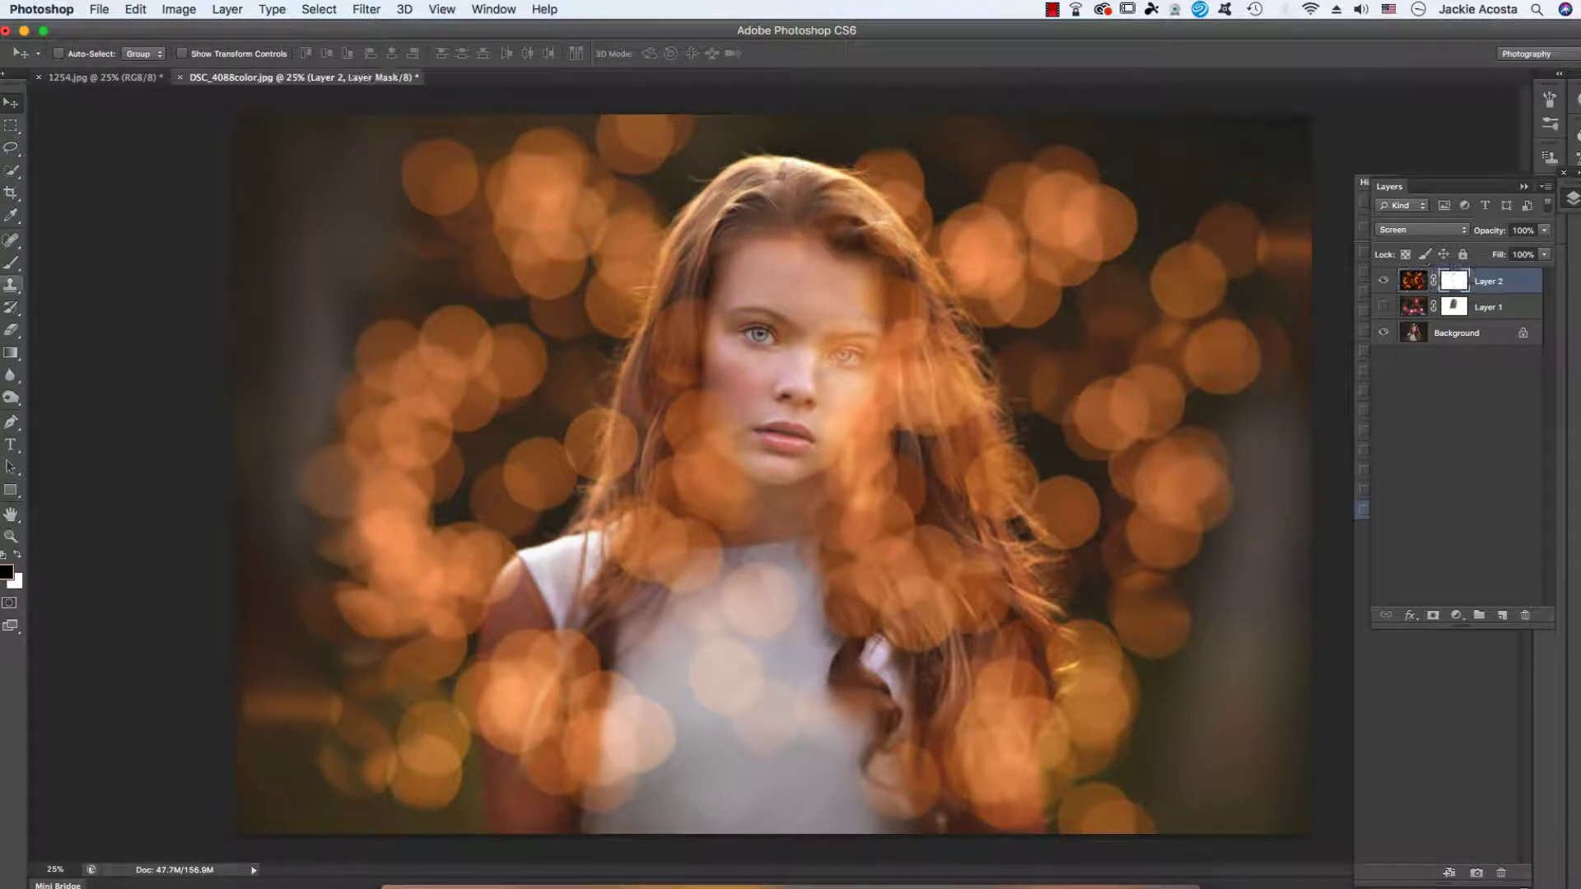
left_click(12, 262)
left_click_drag(742, 340, 866, 739)
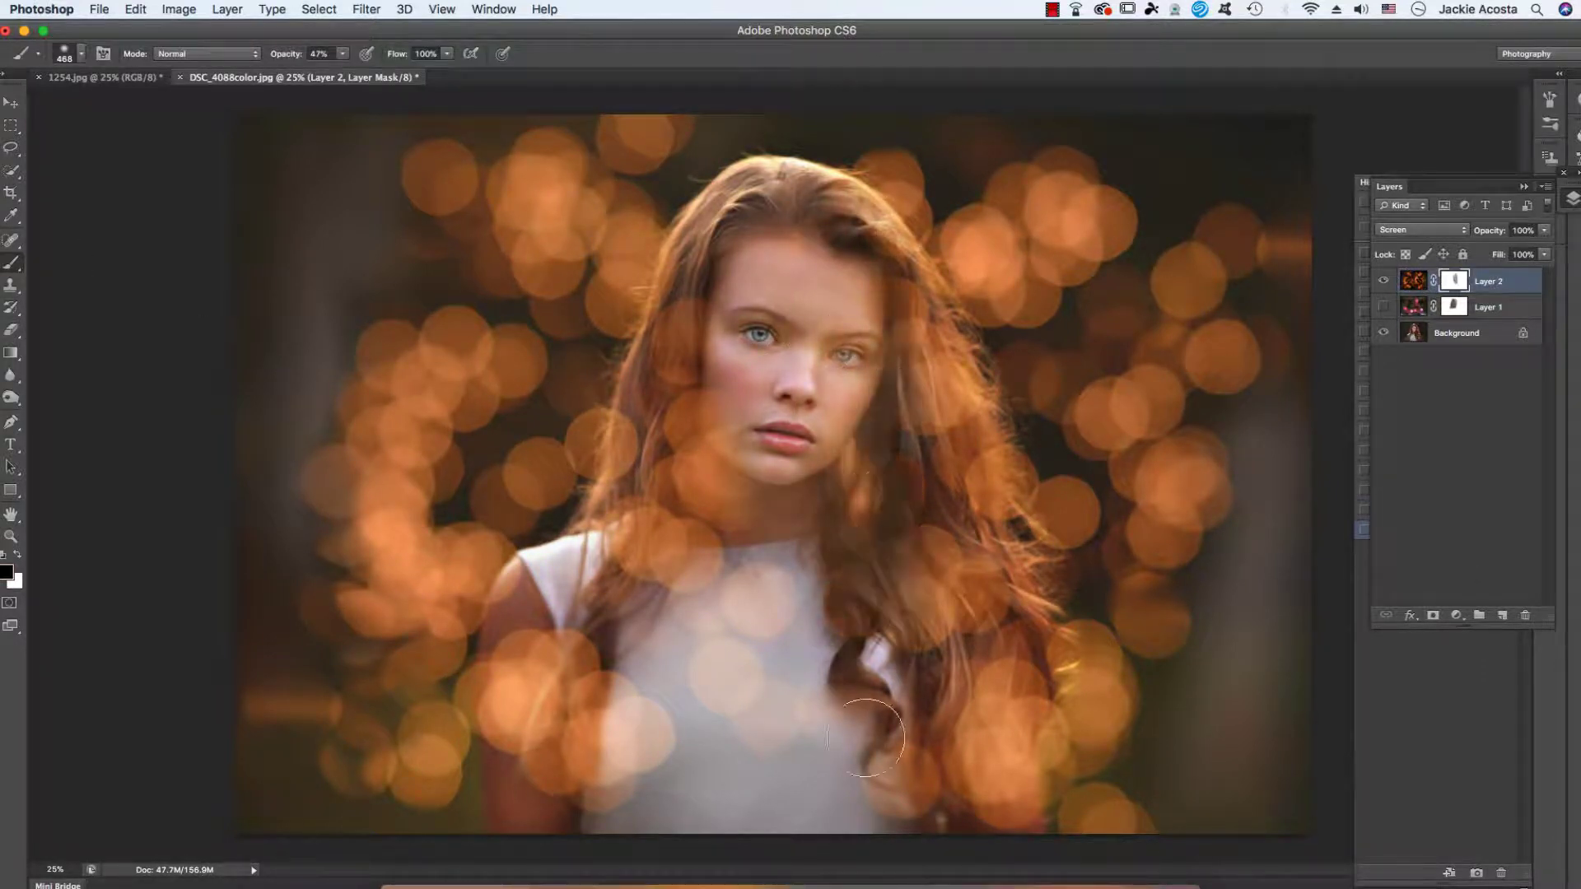
mouse_move(867, 738)
left_mouse_down()
mouse_move(738, 336)
mouse_move(856, 386)
mouse_move(807, 419)
mouse_move(861, 249)
left_mouse_up()
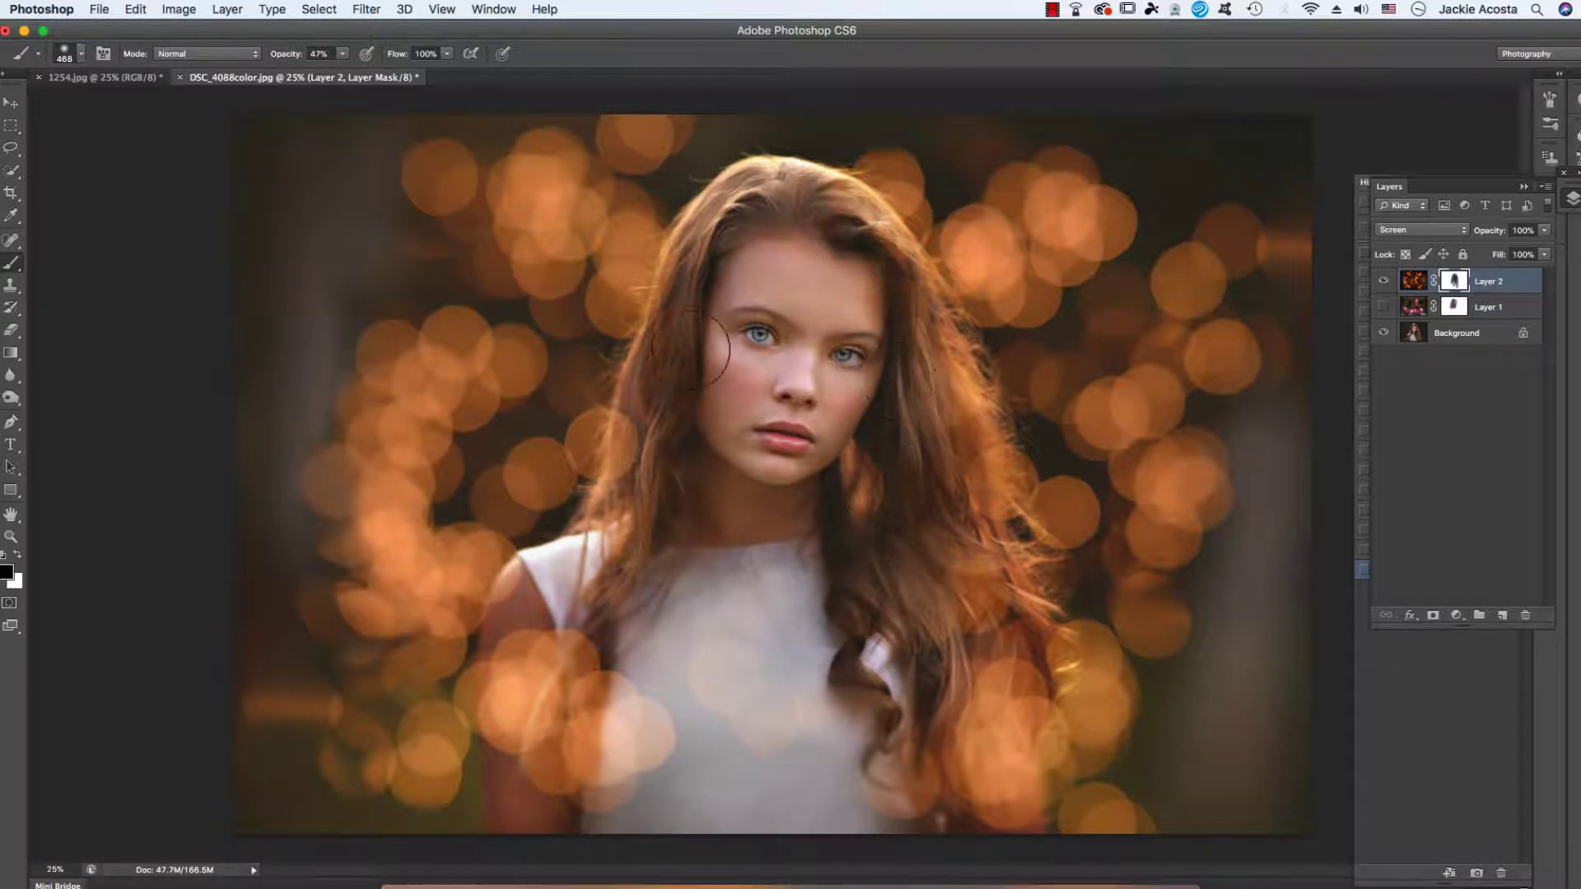
mouse_move(714, 349)
left_mouse_down()
mouse_move(642, 488)
mouse_move(657, 444)
left_mouse_up()
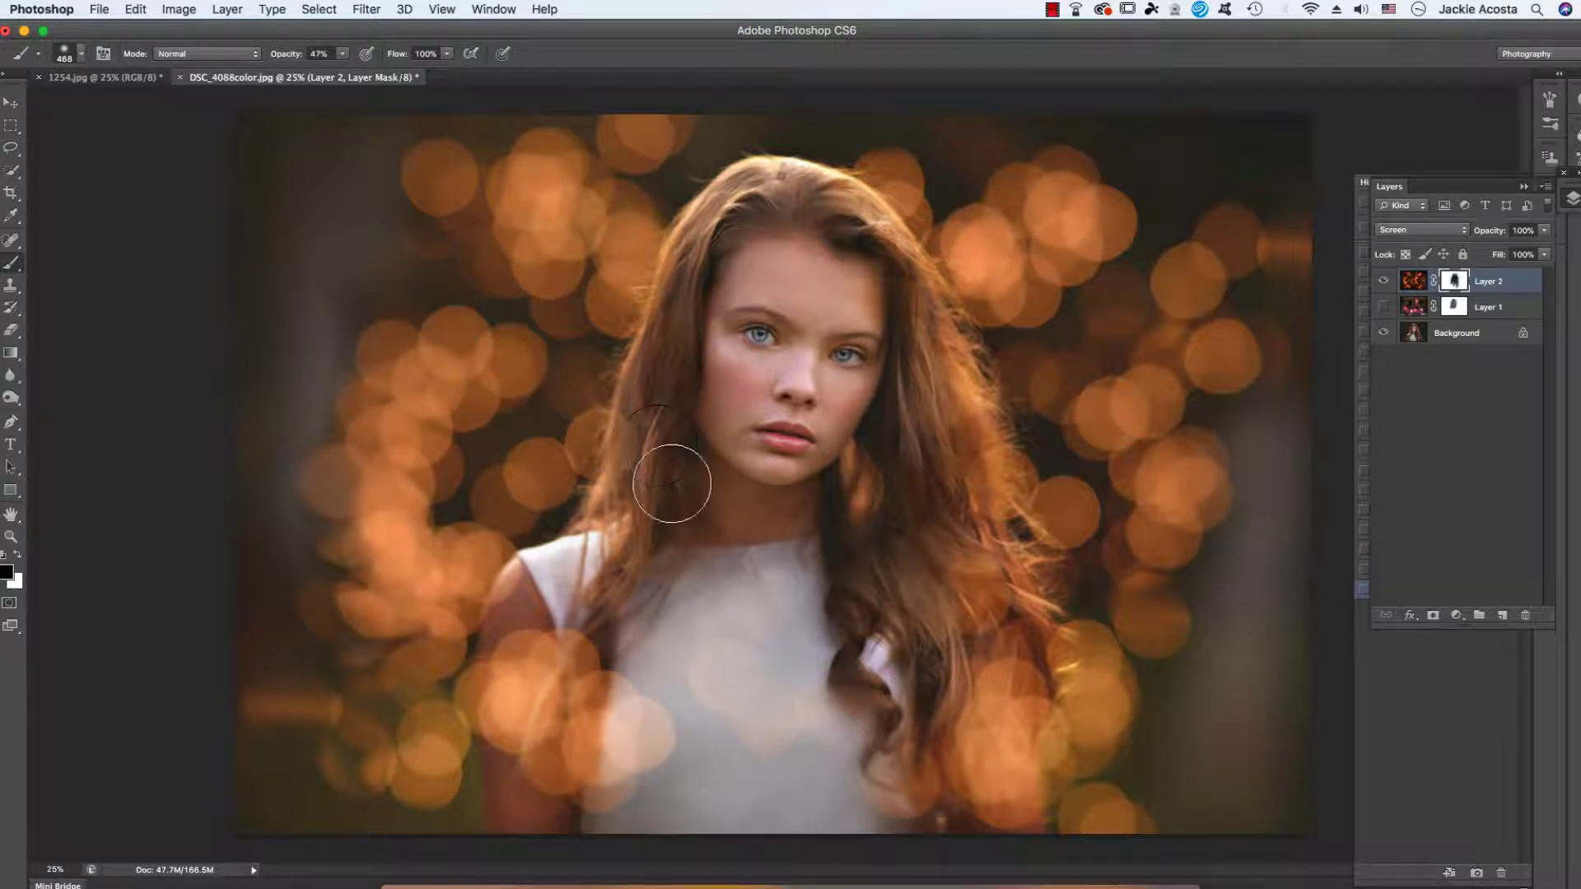
left_click(1386, 282)
left_click(1383, 284)
Step: Set Layer 2 to 68% opacity, close the floating panel, and open the Filter menu
left_click_drag(1543, 230, 1519, 252)
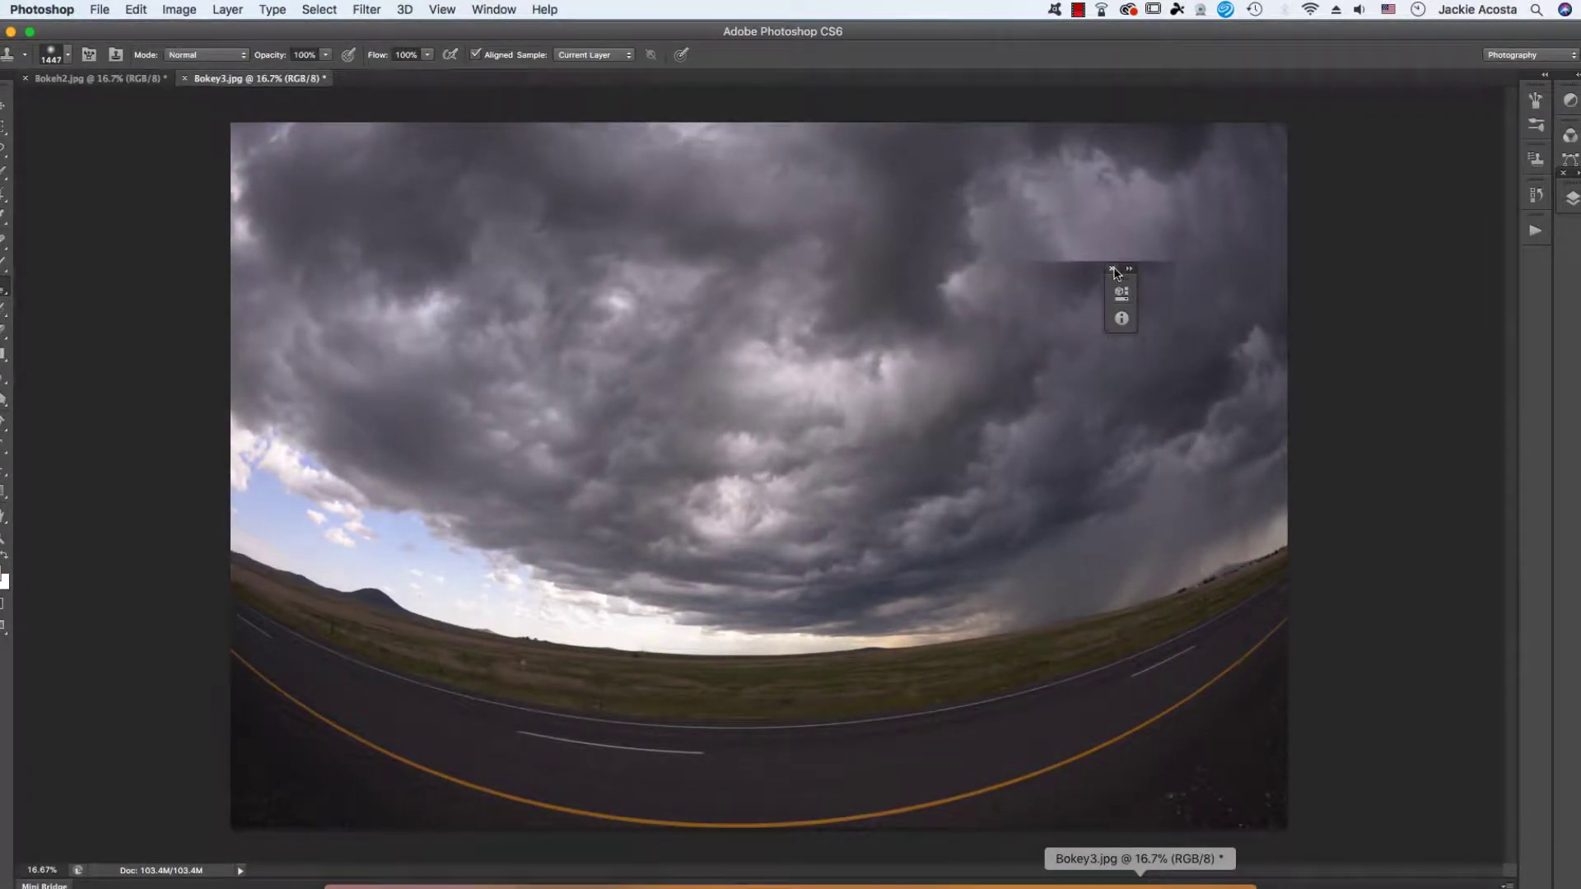
left_click(1112, 269)
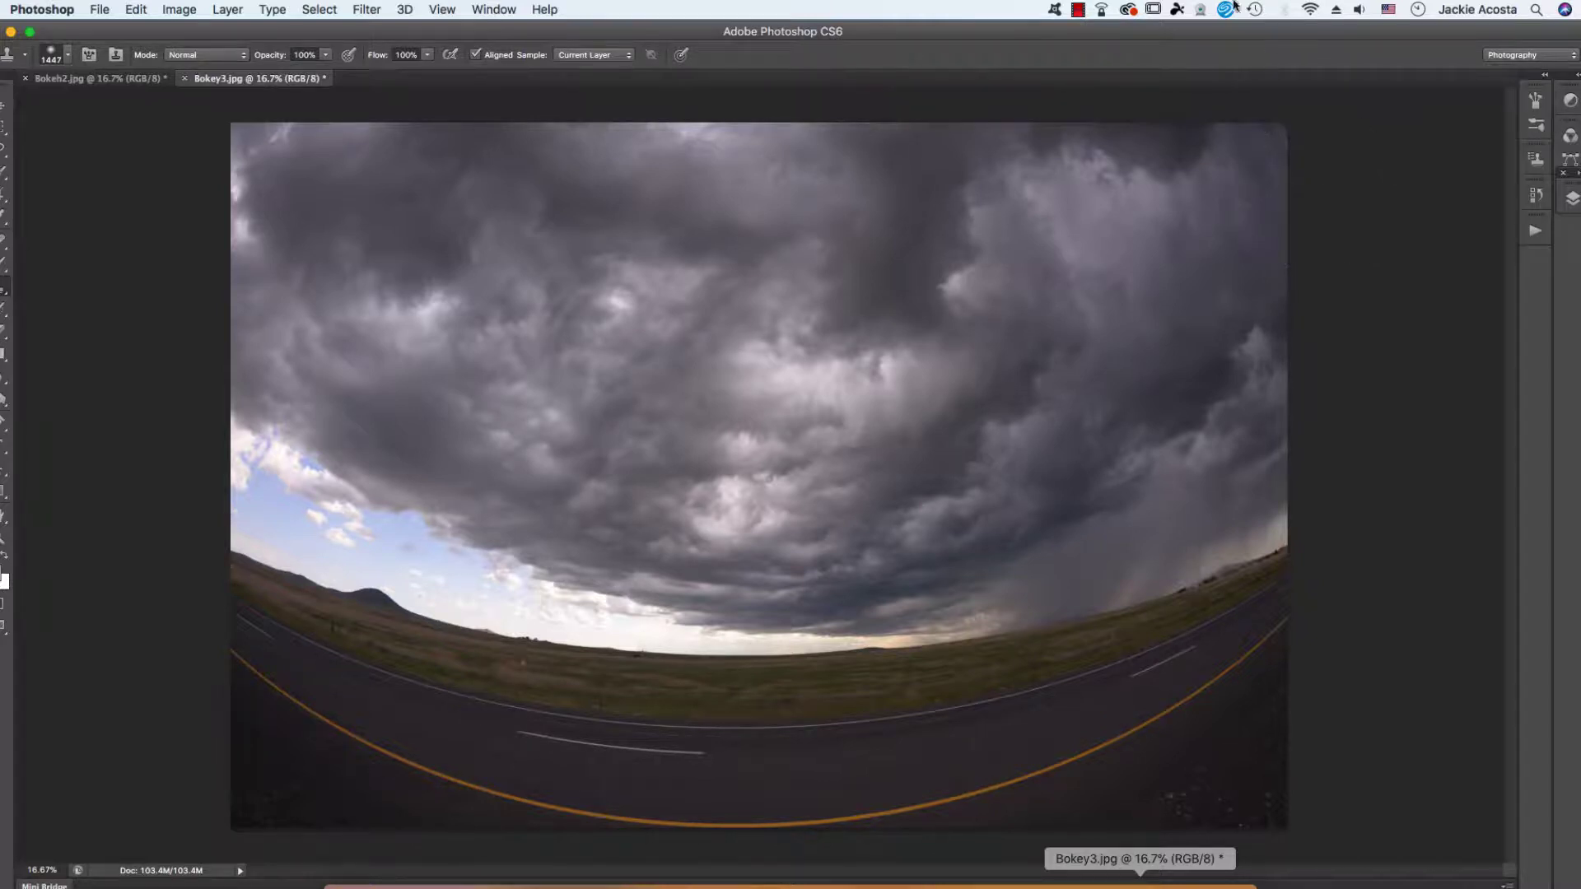
left_click(368, 13)
mouse_move(419, 210)
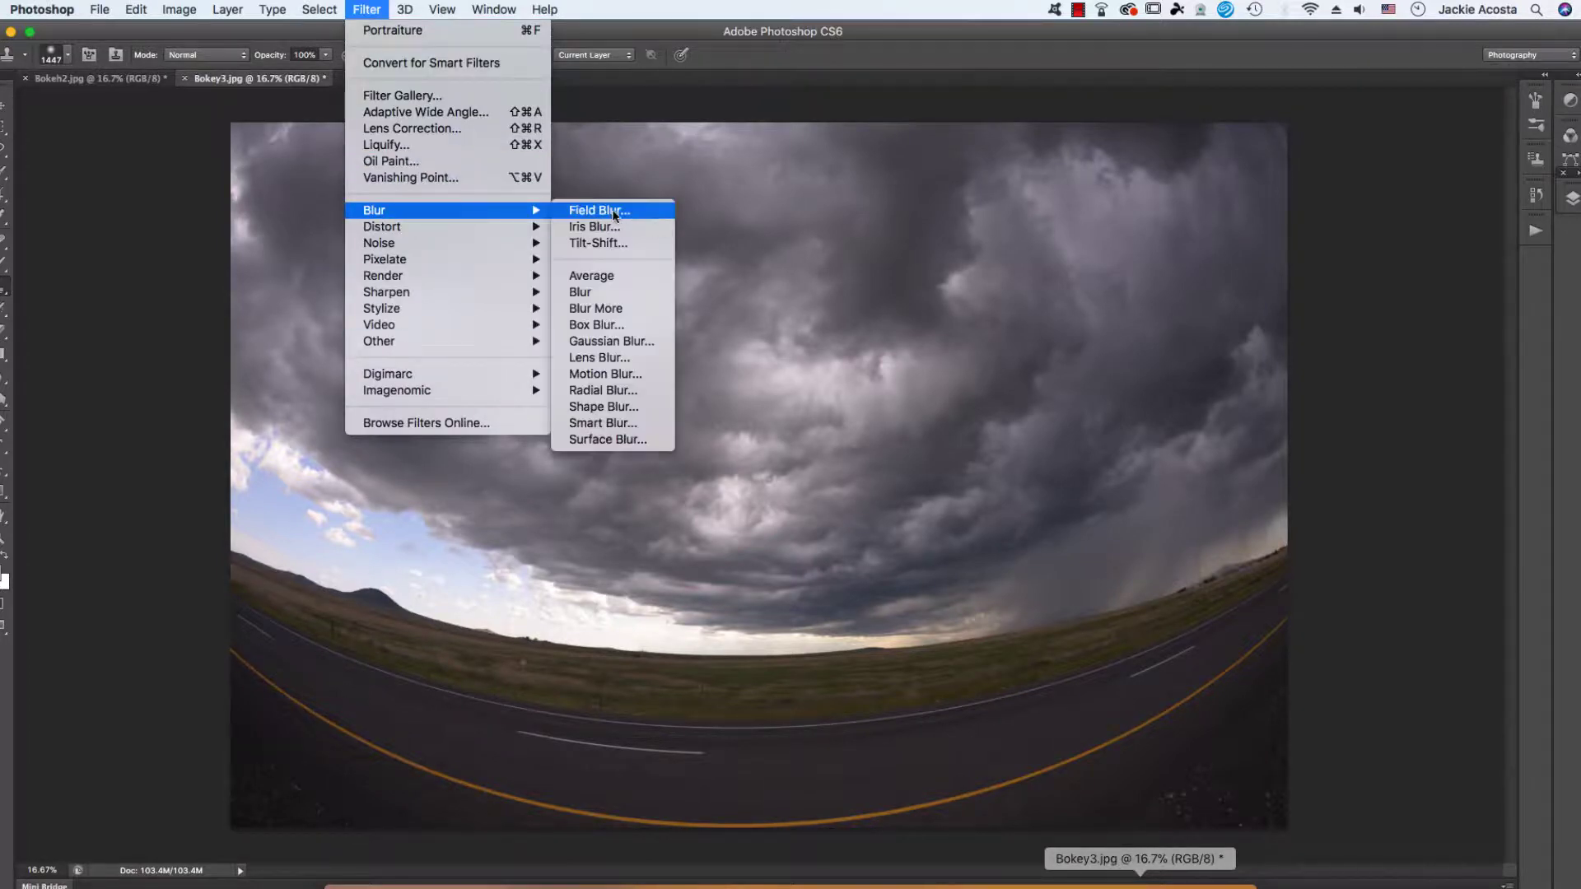
Step: Open Field Blur on the storm photo and set the blur to 500 px
left_click(614, 212)
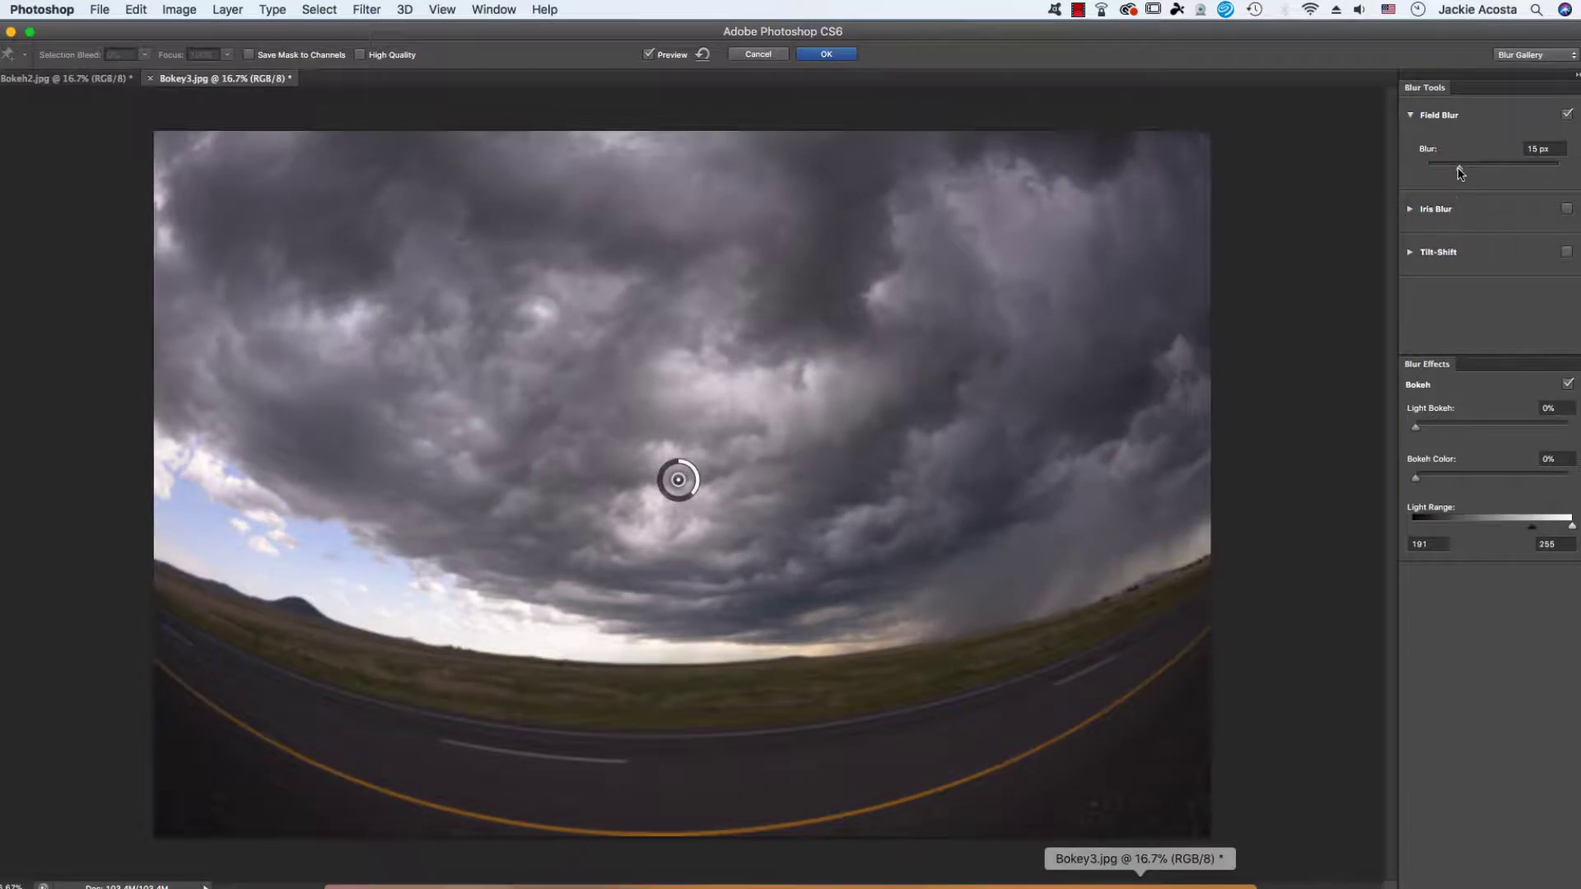
left_click(1460, 172)
mouse_move(1460, 172)
left_mouse_down()
mouse_move(1558, 169)
mouse_move(1571, 186)
left_mouse_up()
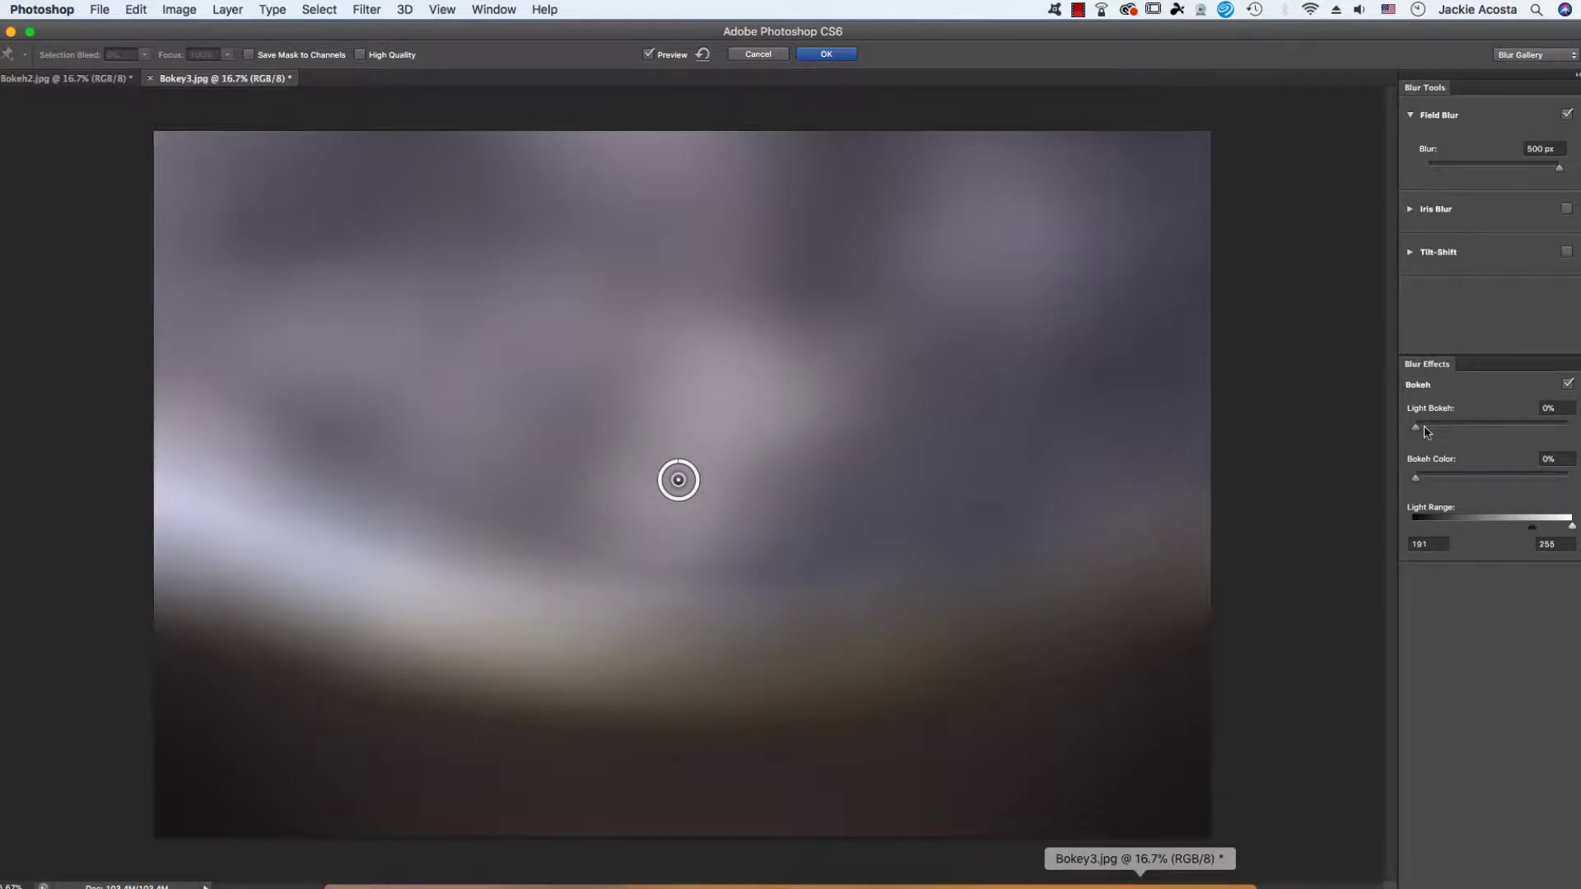
Step: Set Light Bokeh to 87% and Bokeh Color to 72% for bright coloured bokeh
left_click_drag(1416, 430, 1505, 433)
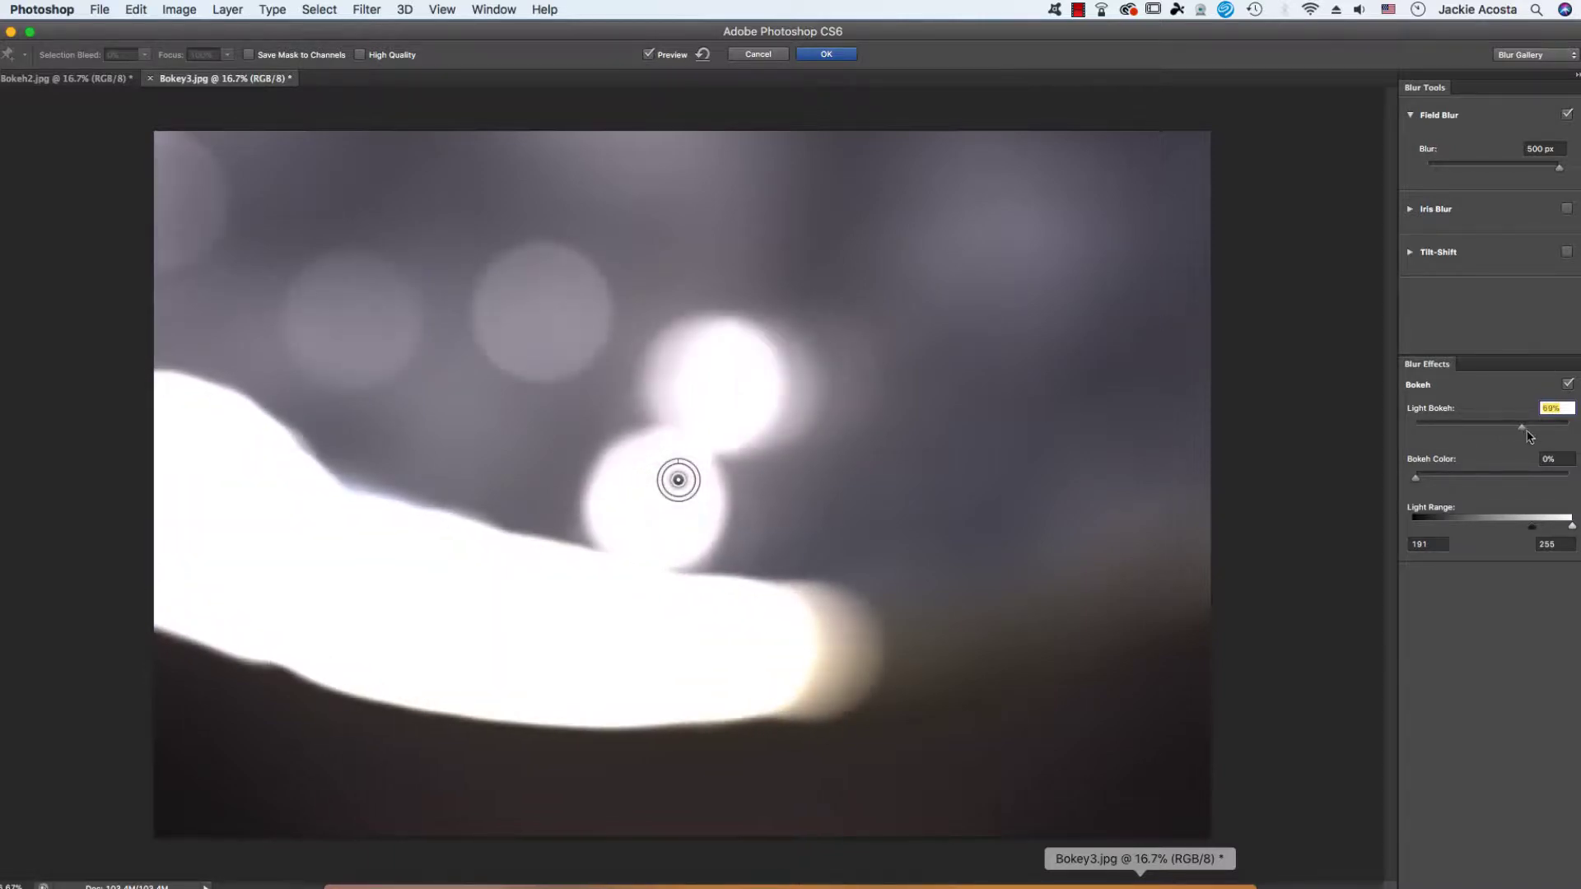
left_click_drag(1505, 434, 1550, 437)
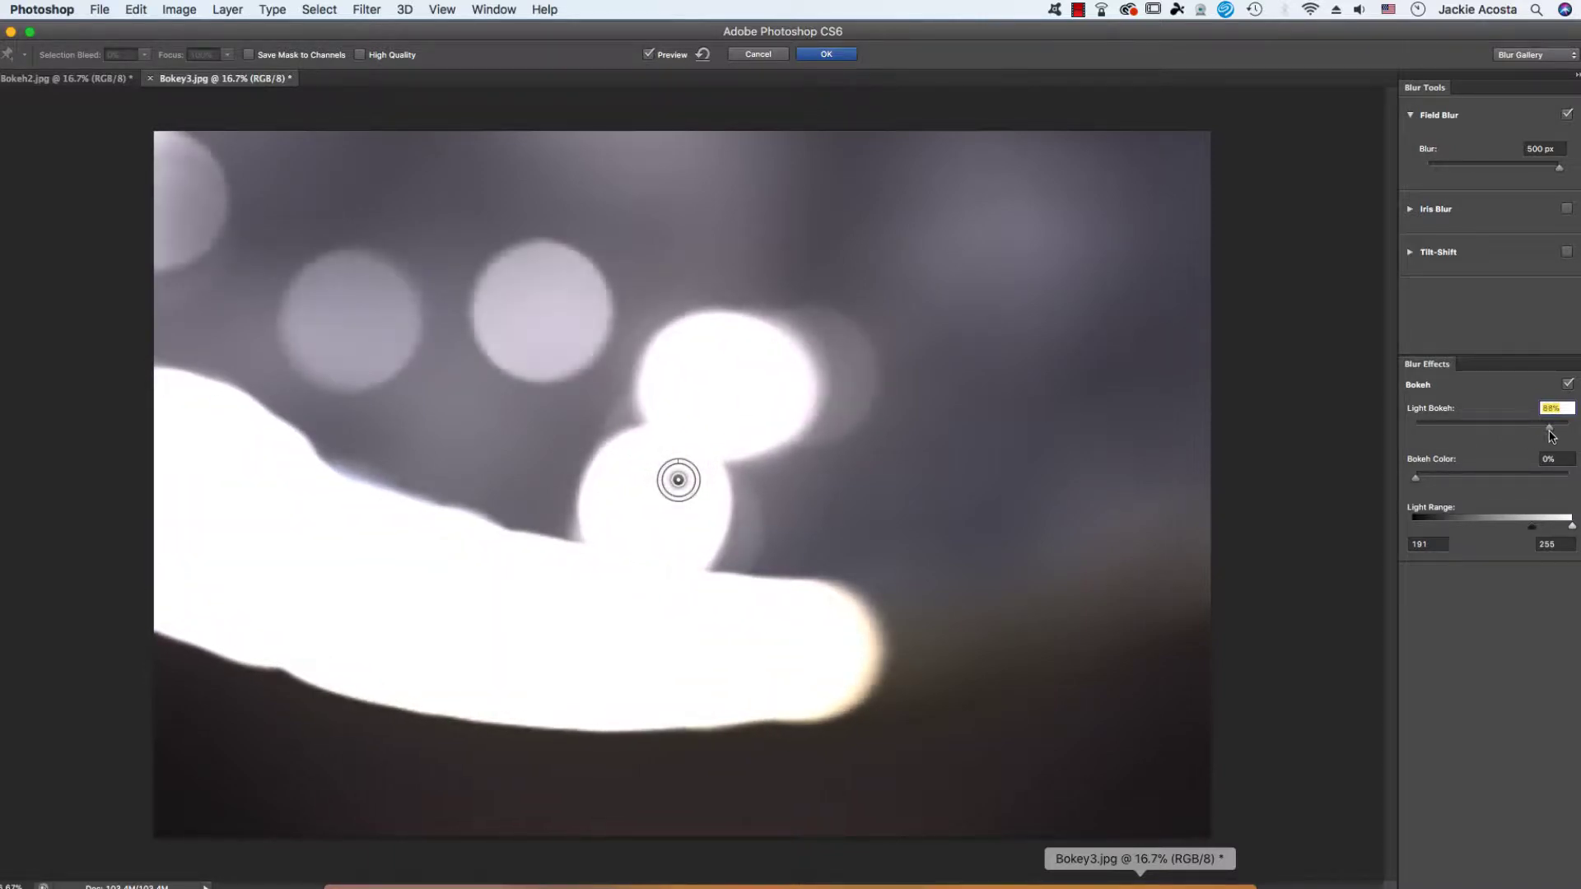
left_click_drag(1415, 478, 1527, 482)
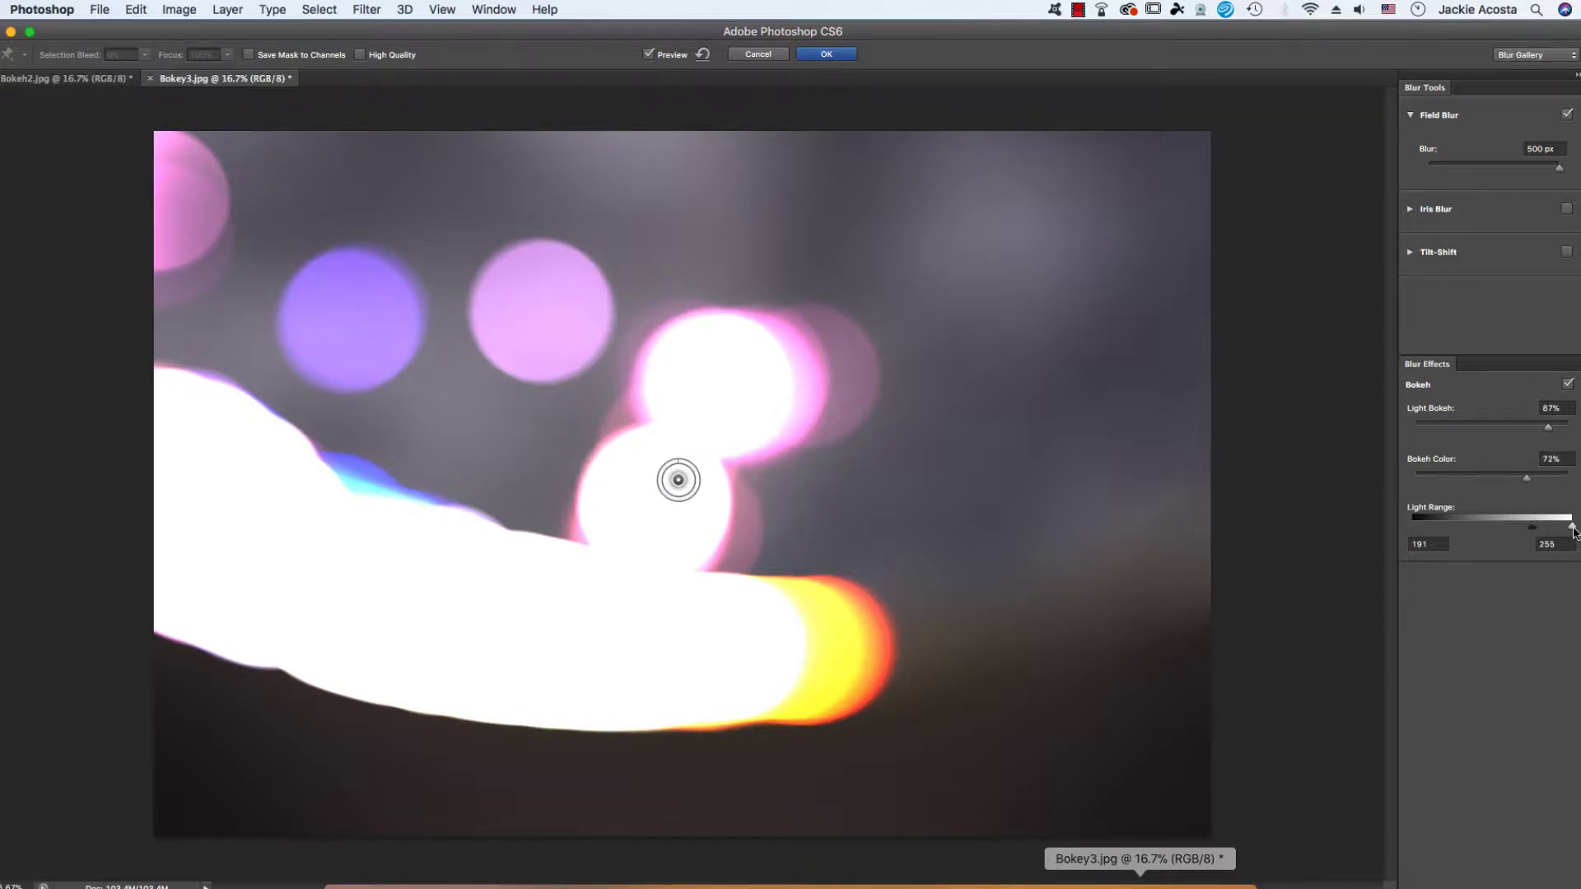
Step: Narrow the storm photo's Field Blur Light Range to 191–192
left_click_drag(1571, 529, 1520, 535)
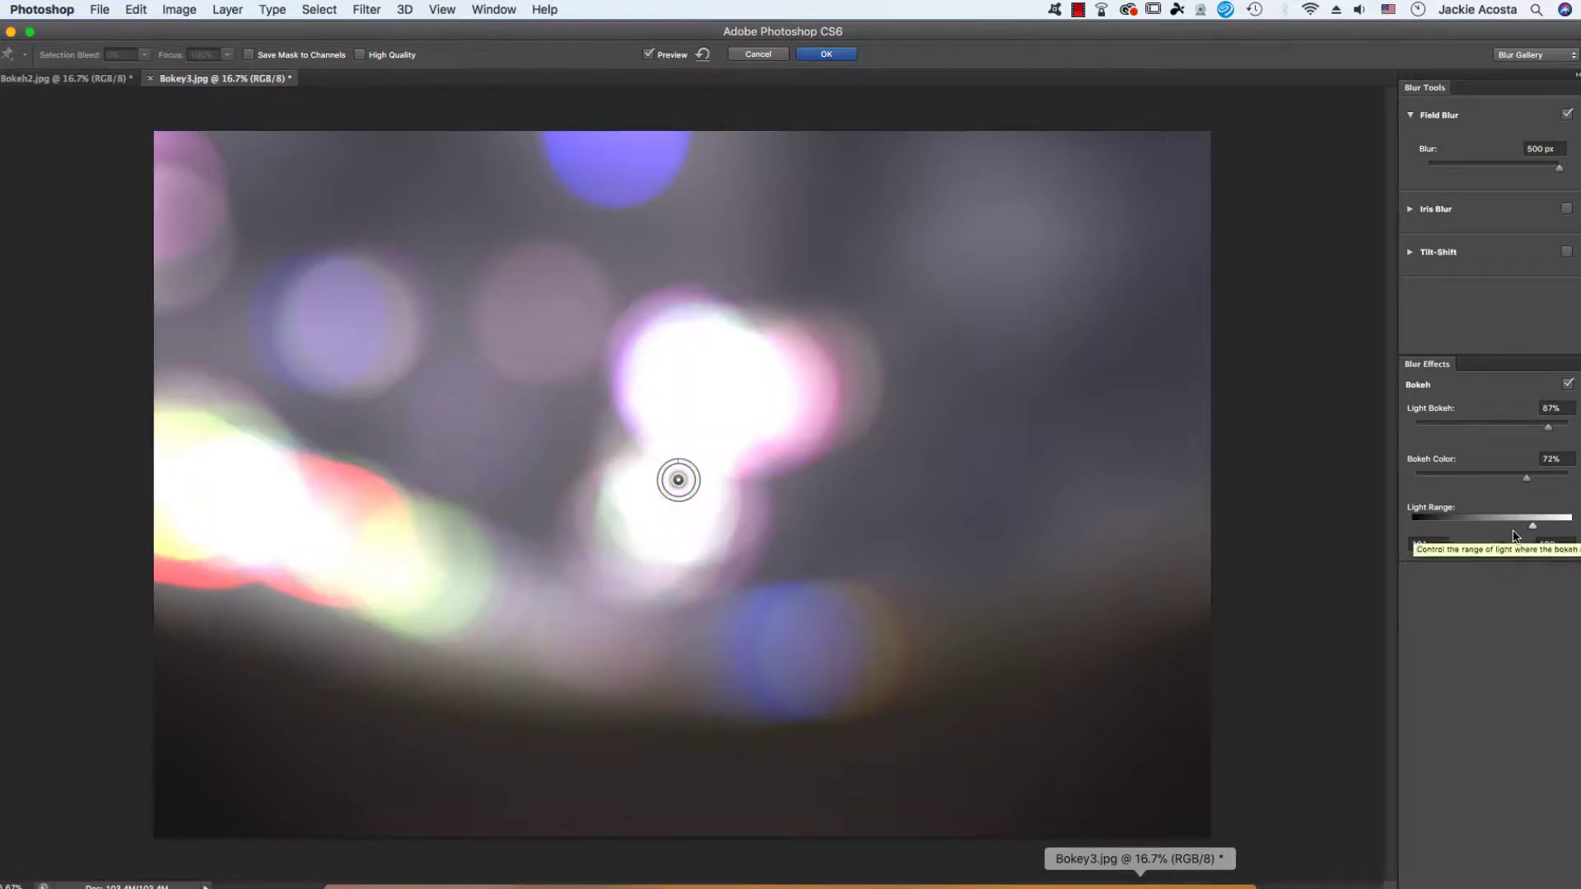
left_click_drag(1531, 530, 1540, 531)
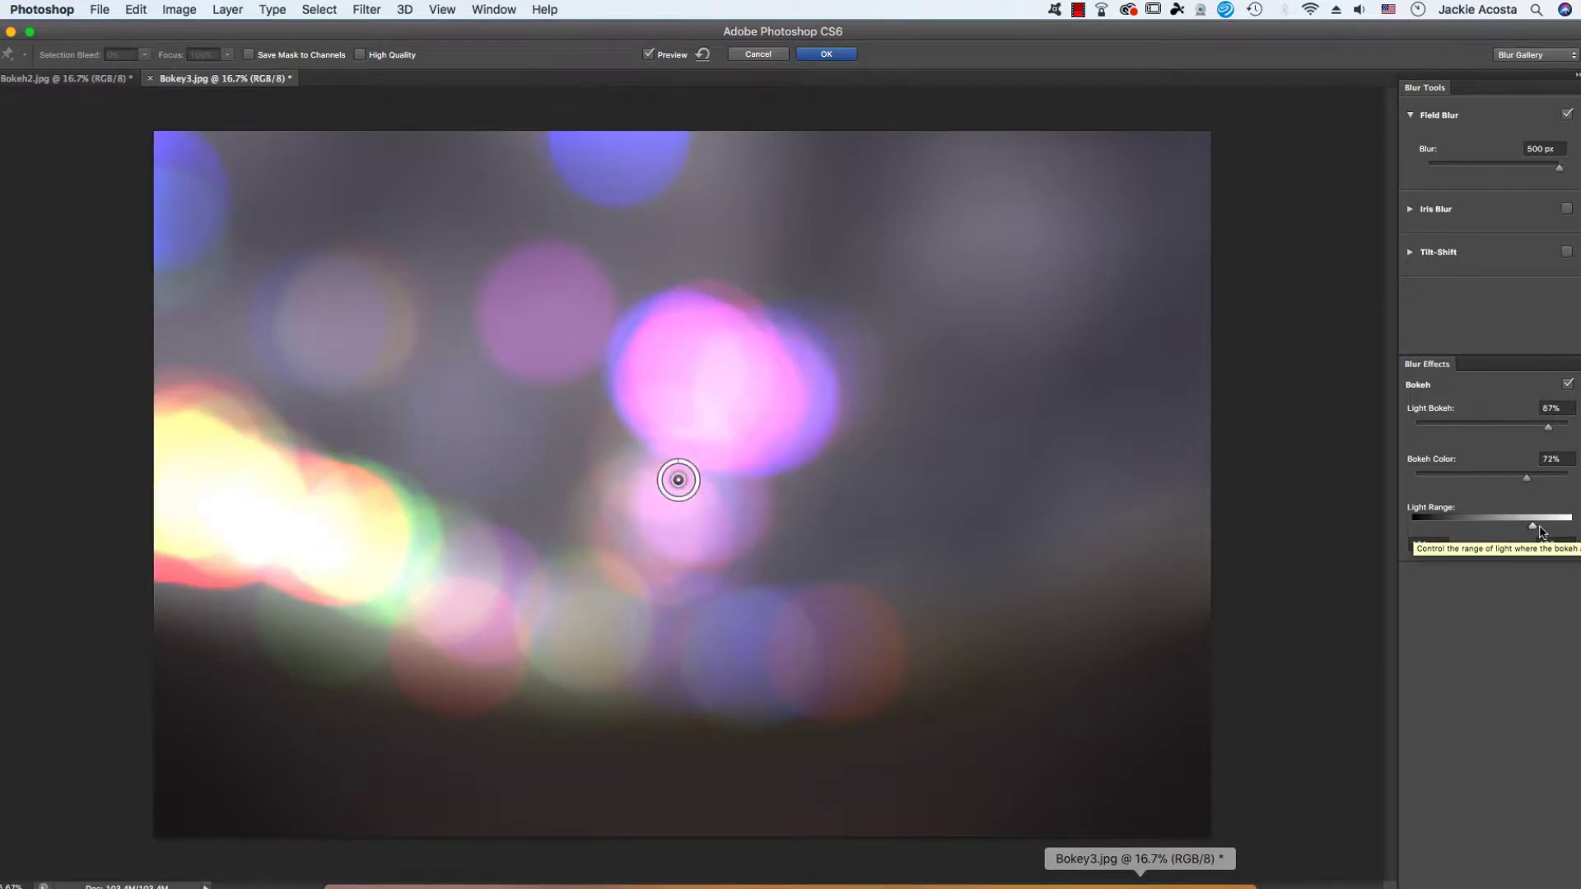
left_click(1540, 532)
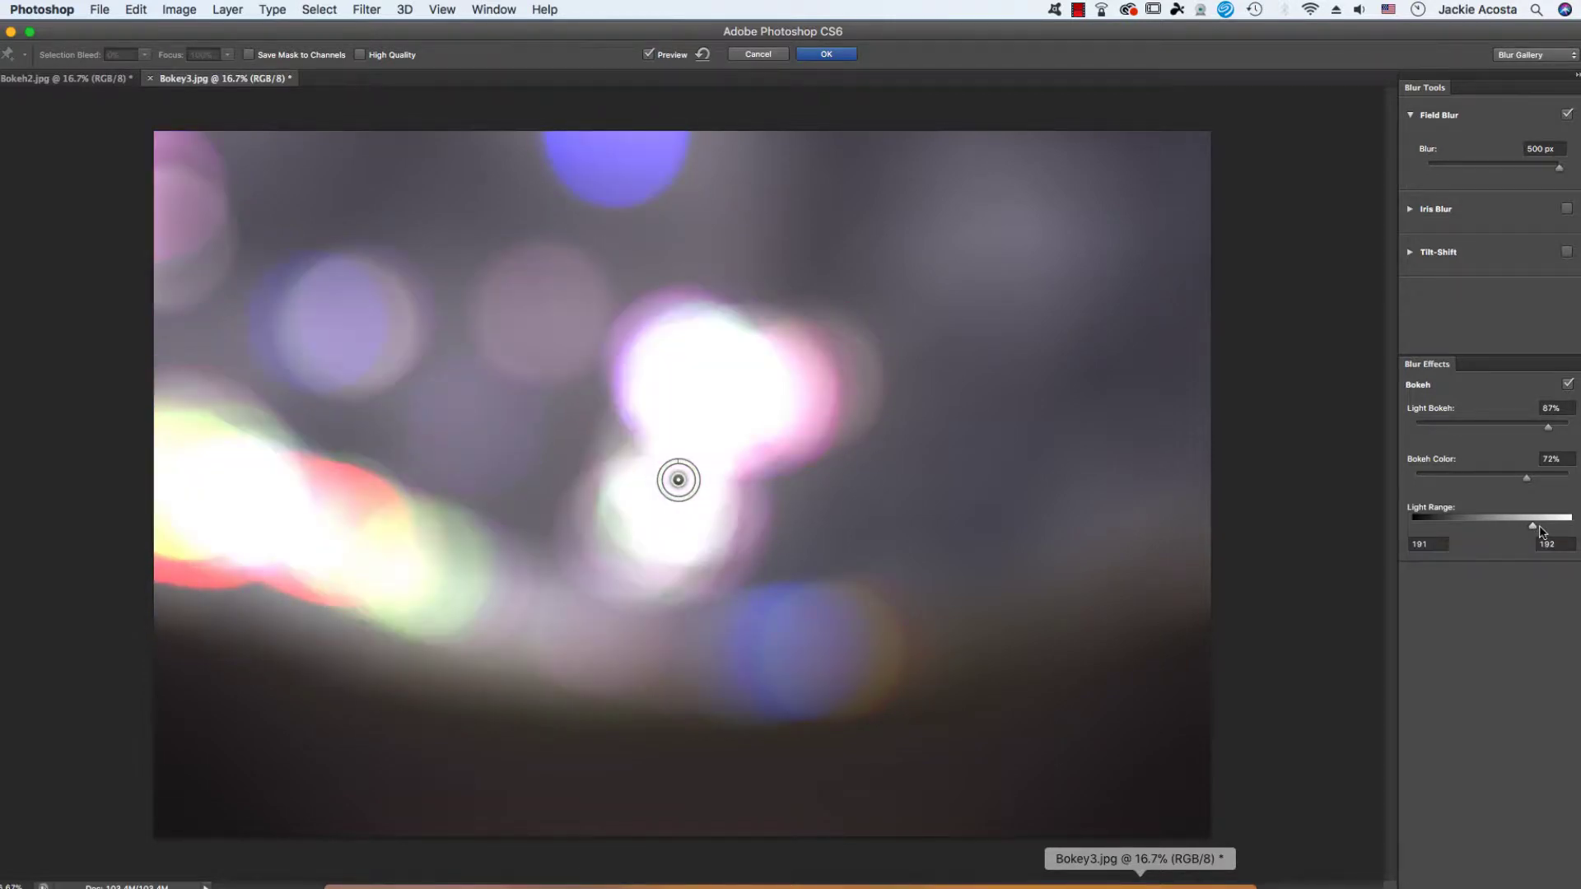
mouse_move(1539, 532)
left_mouse_down()
mouse_move(1572, 529)
mouse_move(1530, 529)
left_mouse_up()
Step: Apply the storm photo's Field Blur and switch to the boy-in-grass Bokeh2.jpg
key("Return")
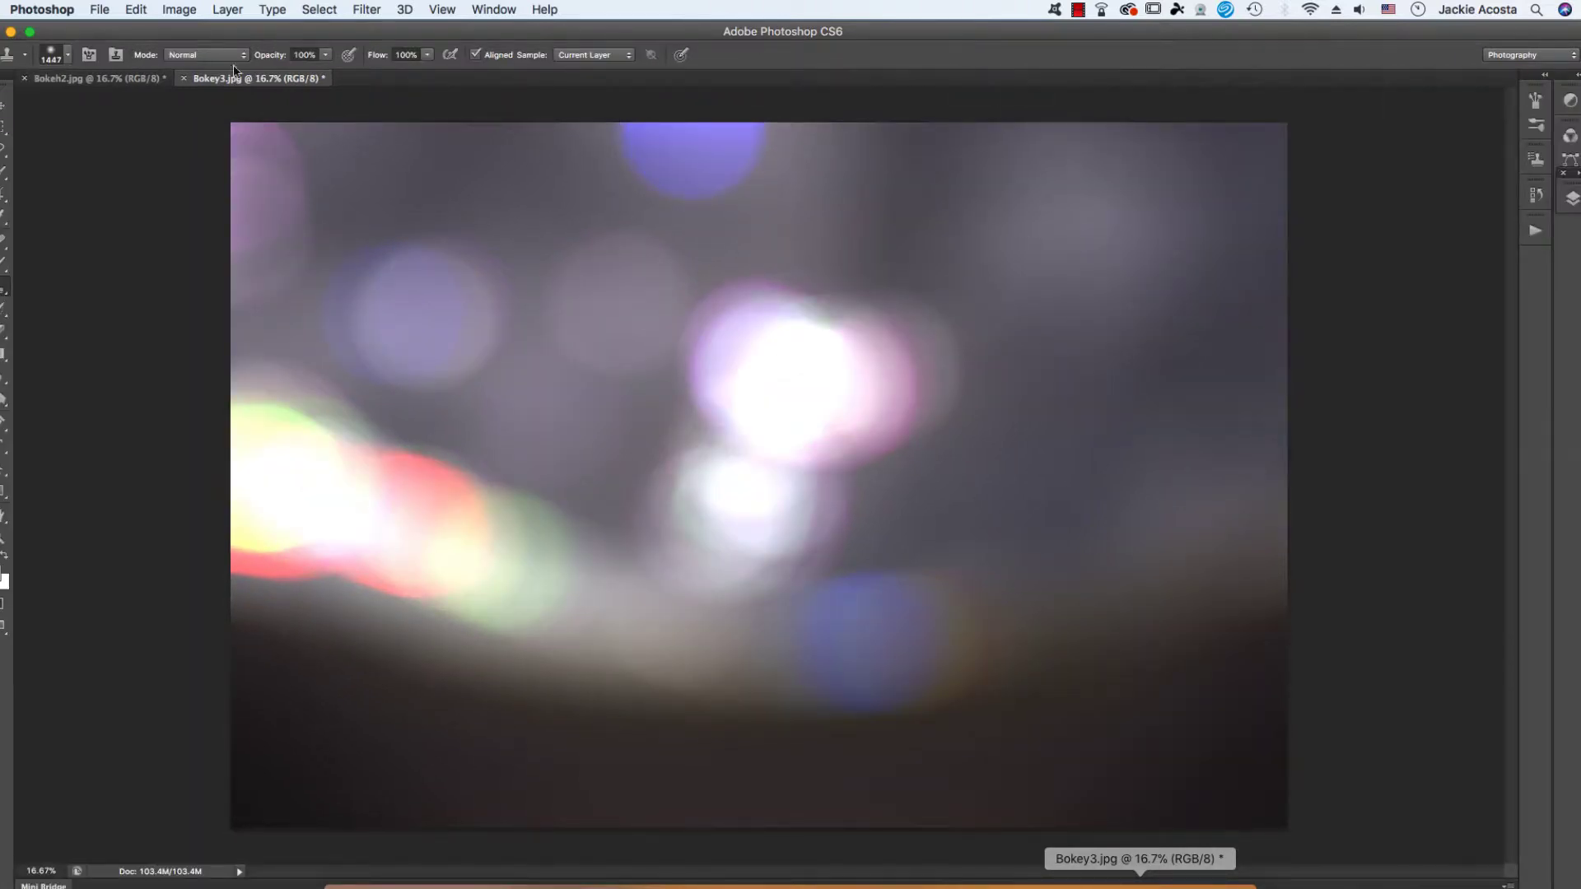
left_click(84, 79)
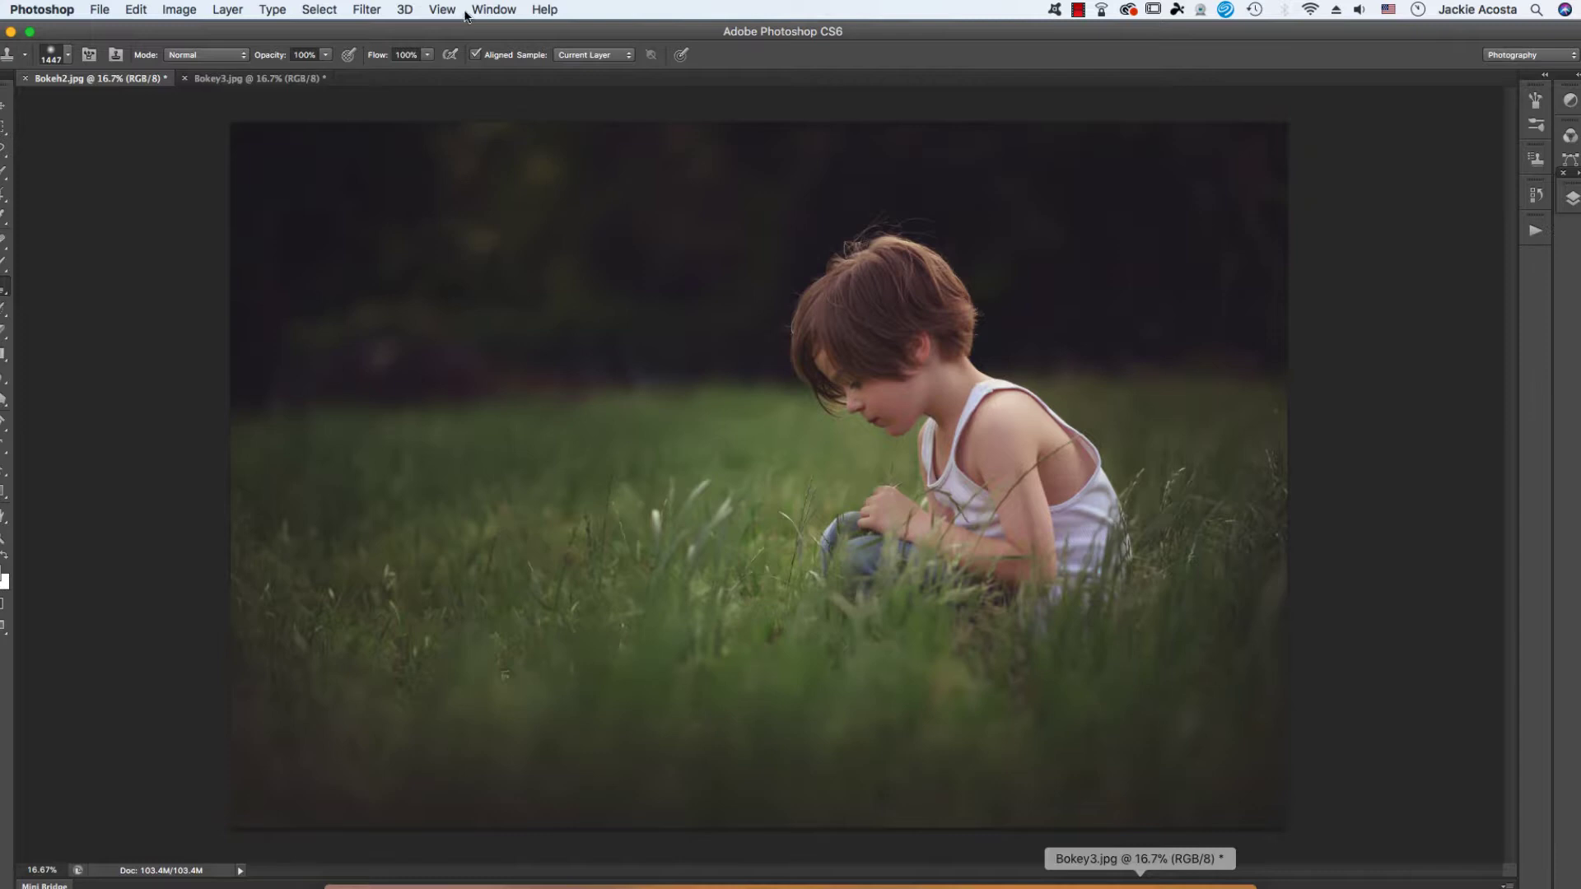
left_click(351, 9)
mouse_move(375, 211)
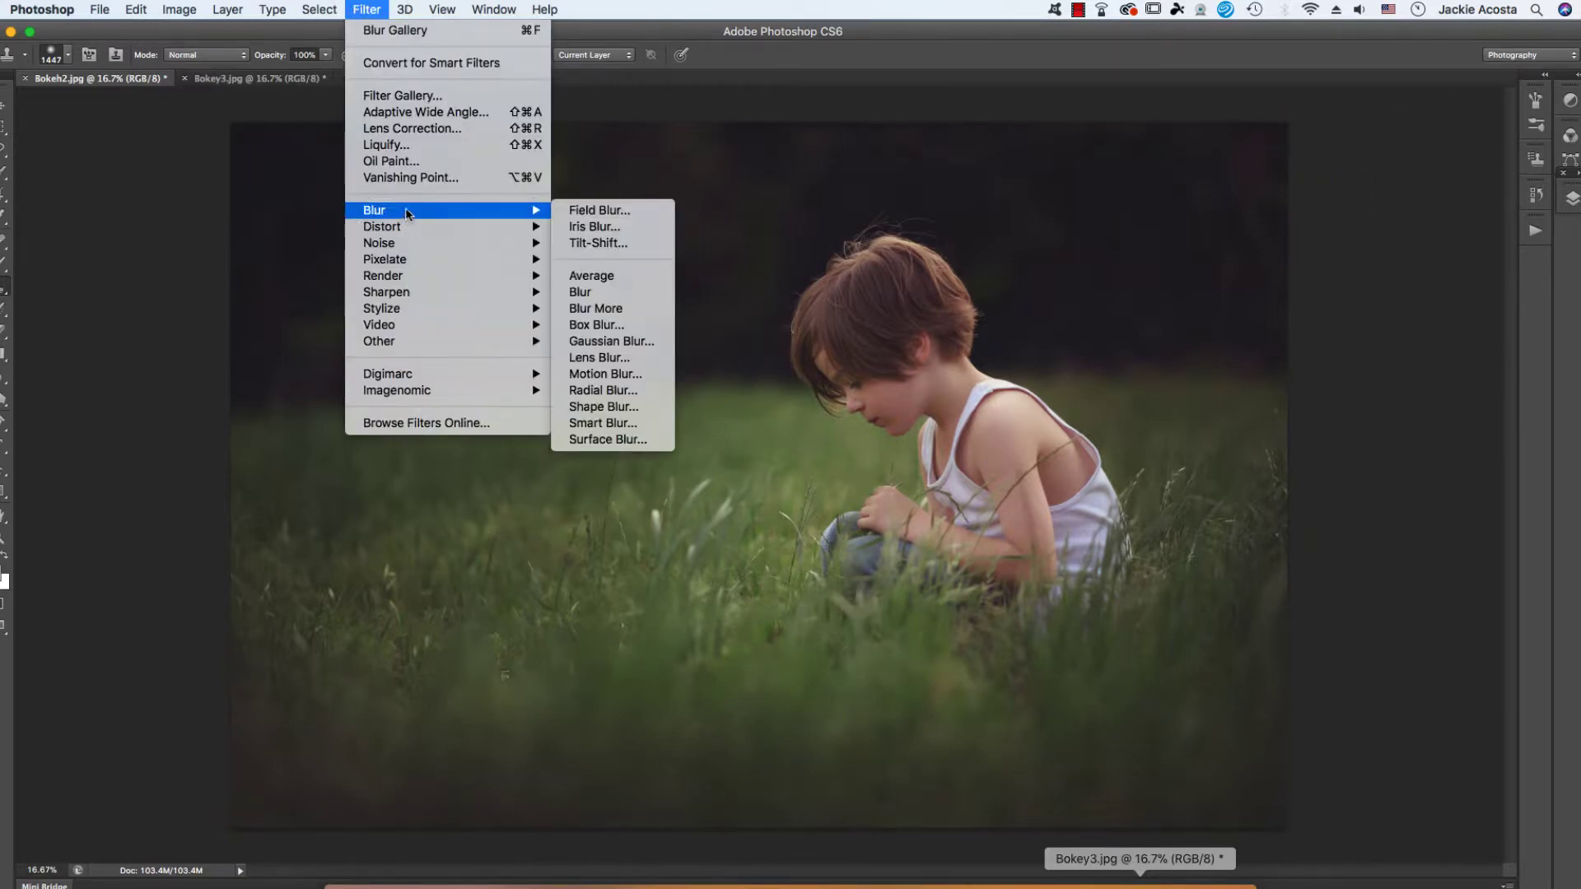
Step: Open Field Blur on Bokeh2.jpg and set the blur to 500 px
left_click(606, 209)
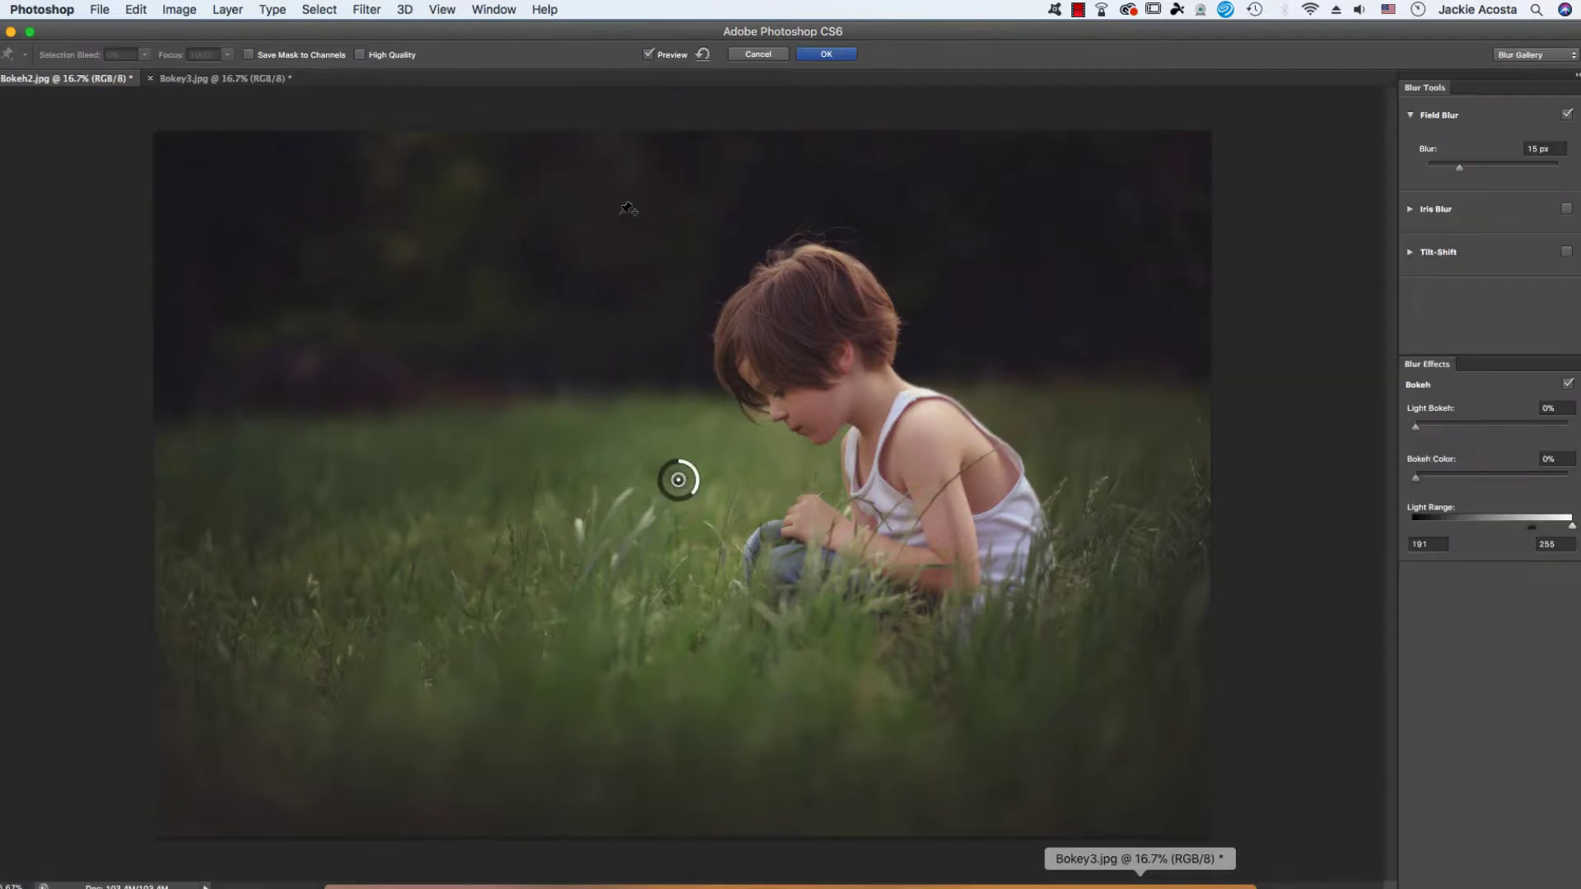
left_click_drag(1459, 167, 1564, 175)
key("Return")
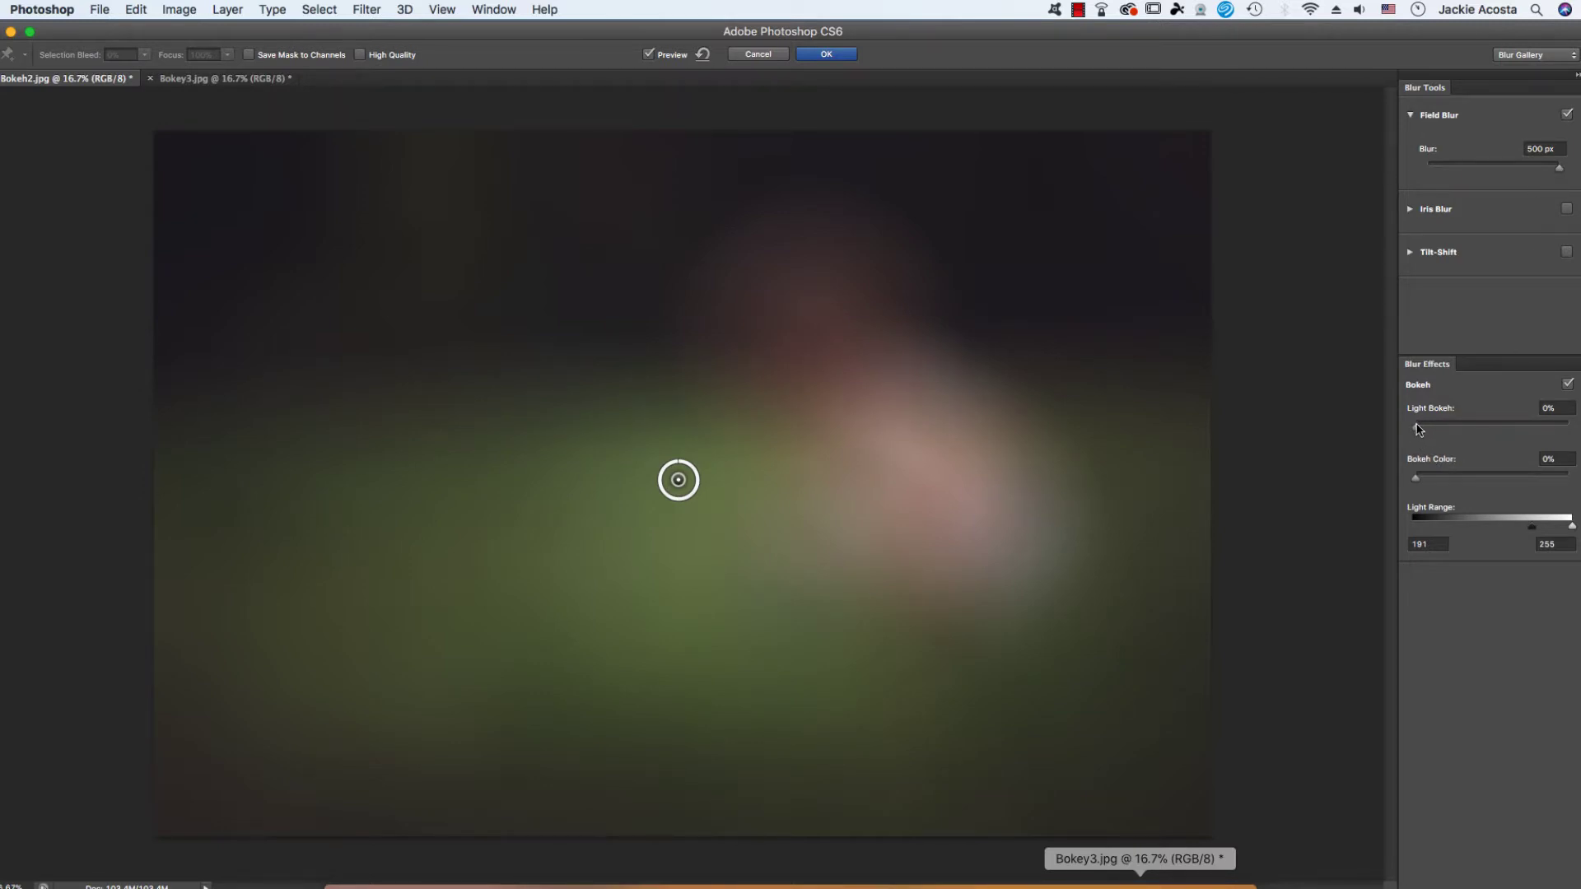
Step: Set Light Bokeh to 74% and Bokeh Color to 82% on the boy photo
left_click_drag(1416, 429, 1510, 426)
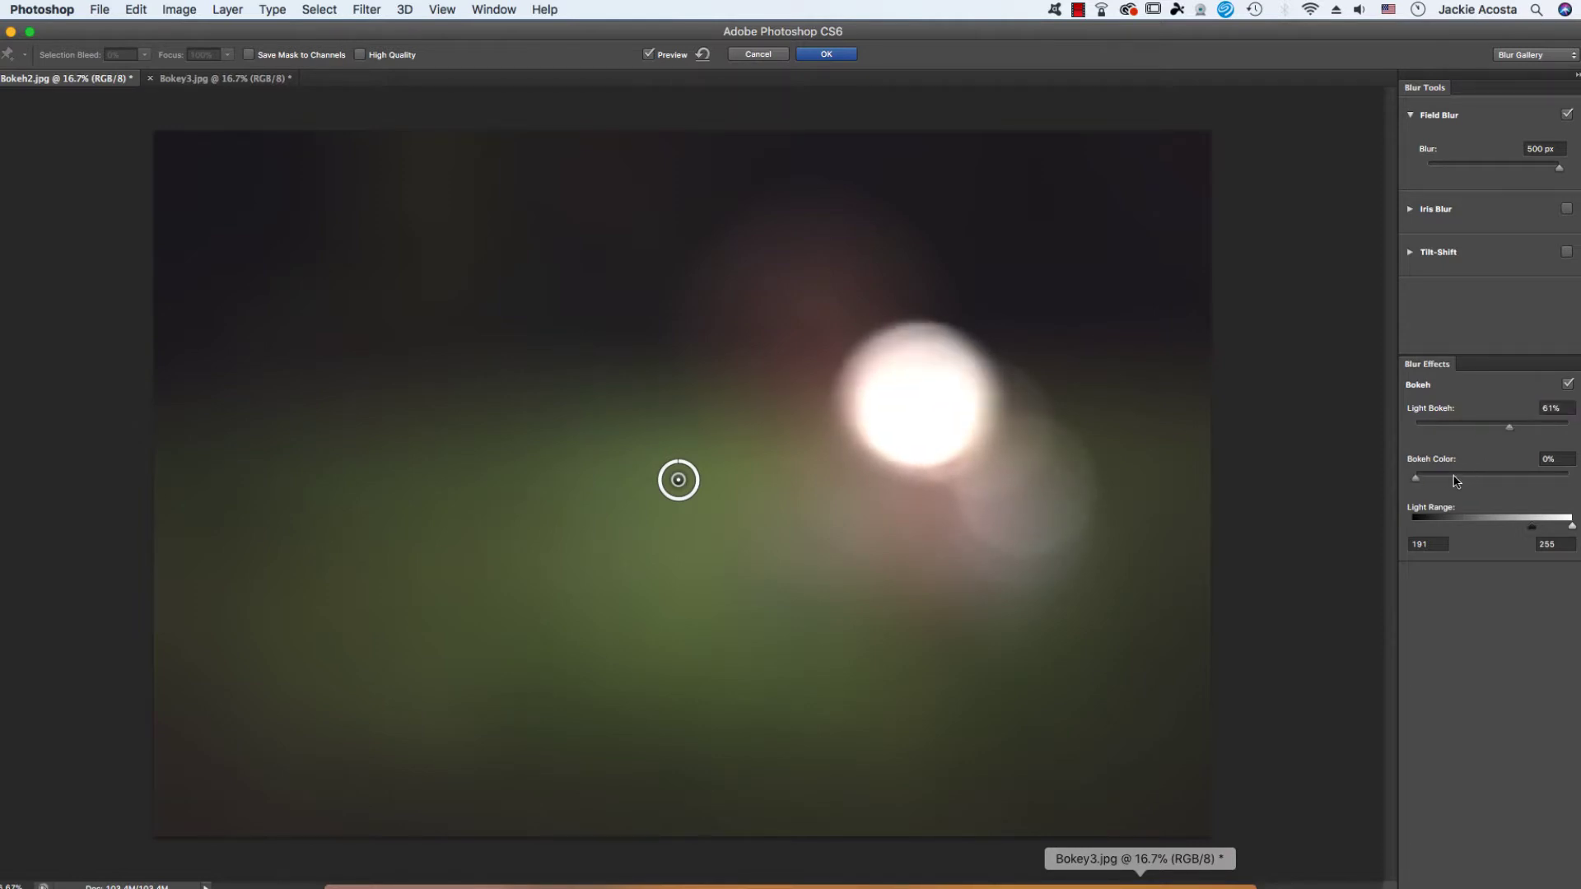
mouse_move(1454, 481)
left_mouse_down()
mouse_move(1544, 480)
mouse_move(1567, 529)
mouse_move(1509, 529)
left_mouse_up()
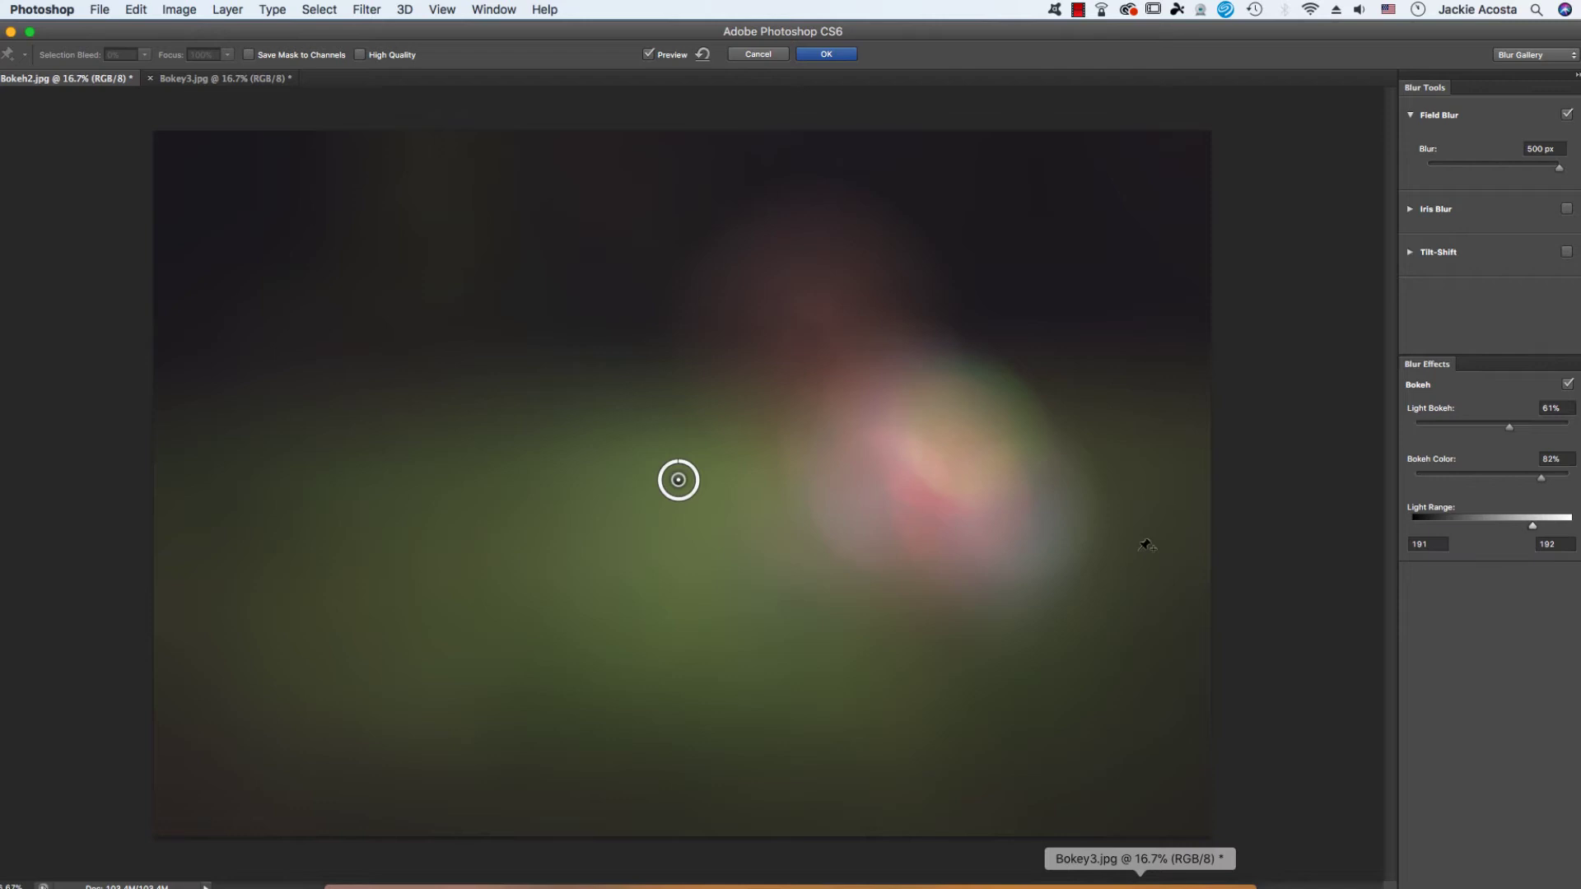
left_click_drag(1508, 425, 1530, 431)
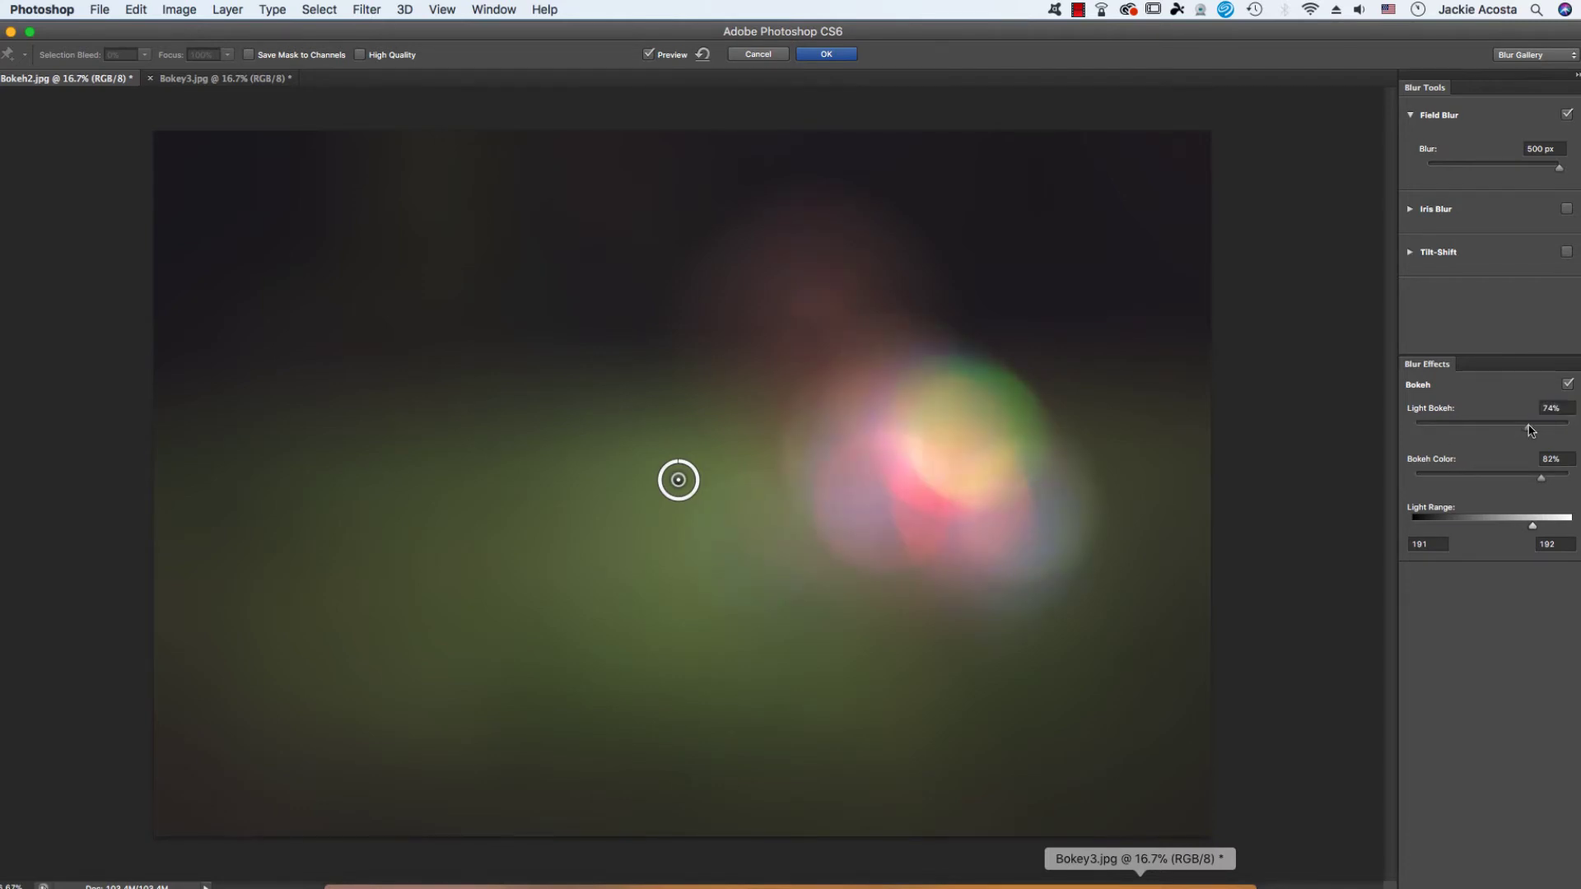